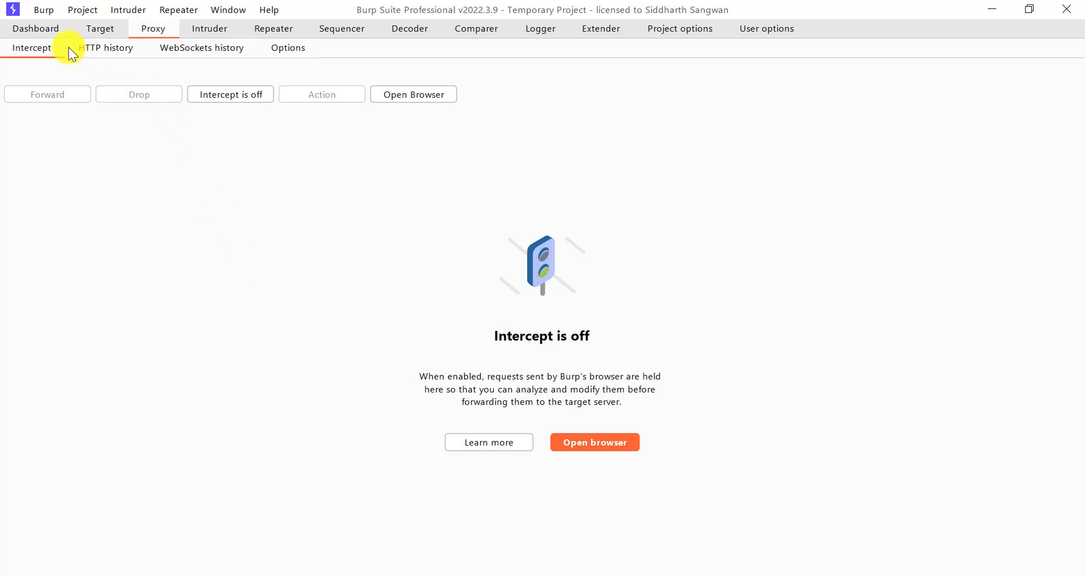
pyautogui.click(54, 30)
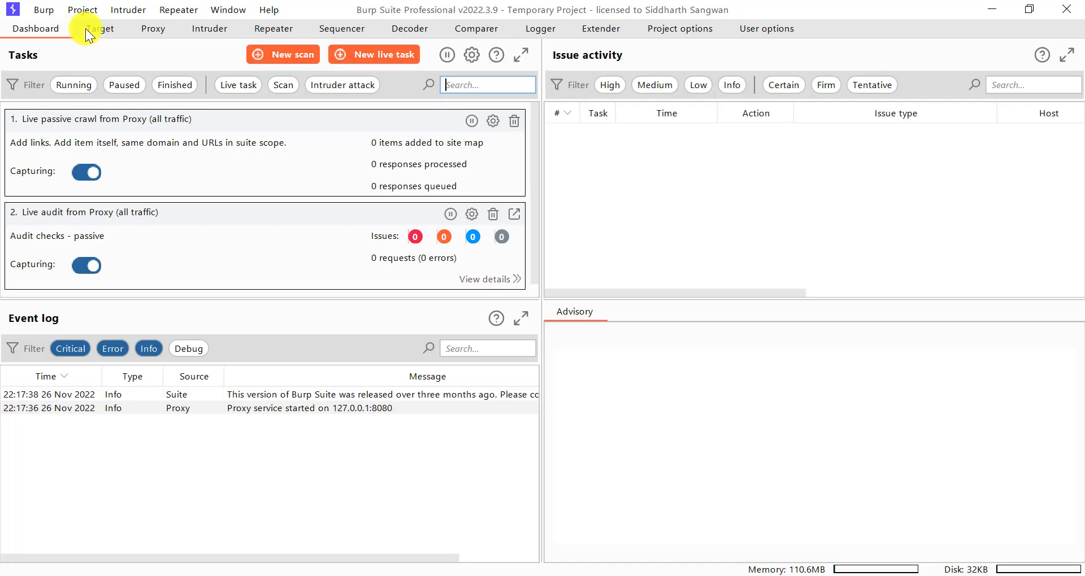
pyautogui.click(86, 28)
pyautogui.click(136, 28)
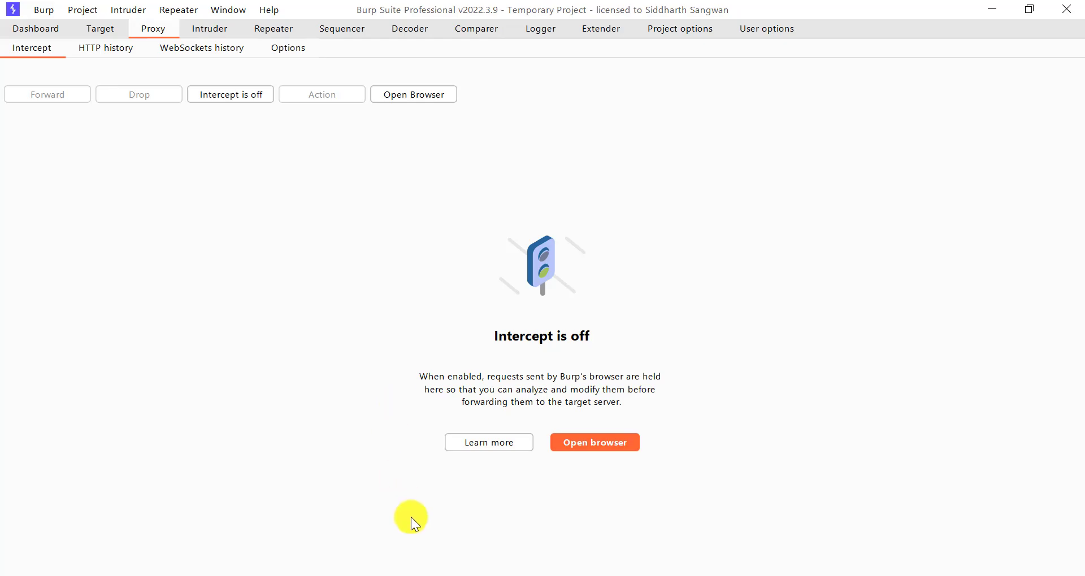
# Switch to the browser and look over the DVWA home page and its list of vulnerability modules.
pyautogui.click(443, 575)
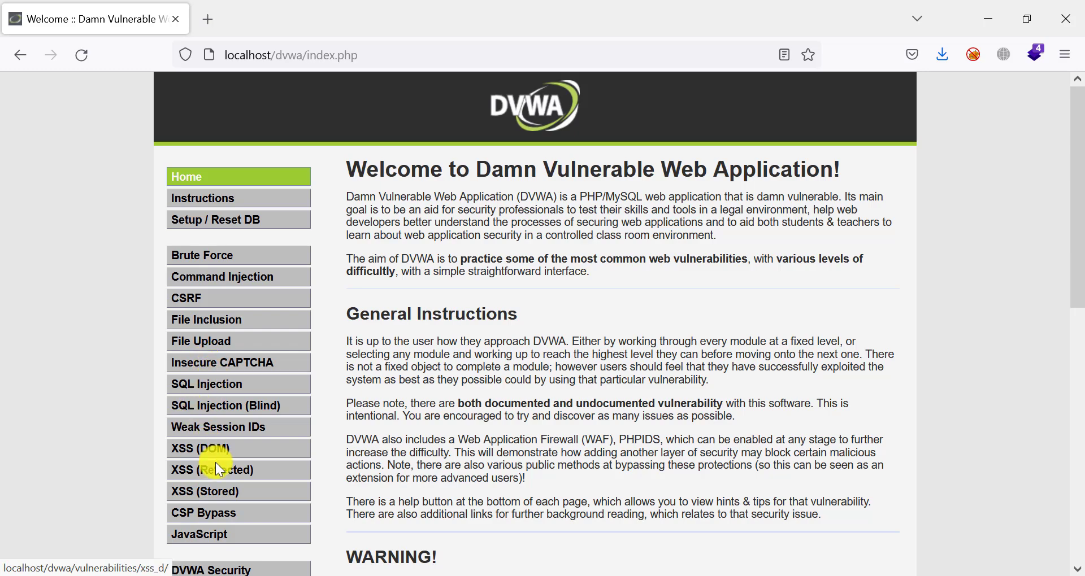
pyautogui.scroll(-3, 237, 383)
pyautogui.scroll(-5, 233, 379)
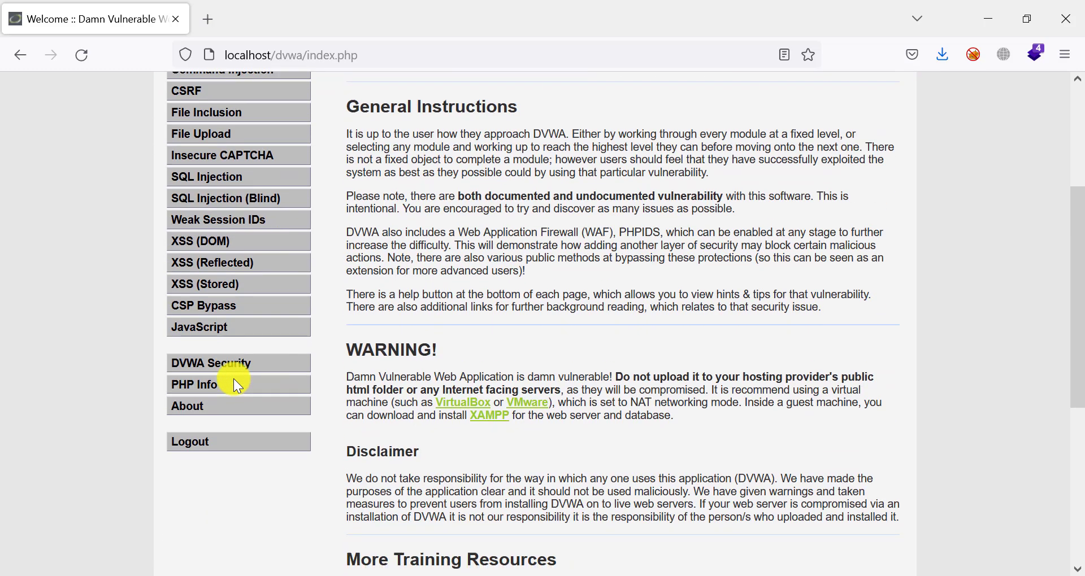
pyautogui.scroll(6, 388, 315)
pyautogui.scroll(1, 388, 315)
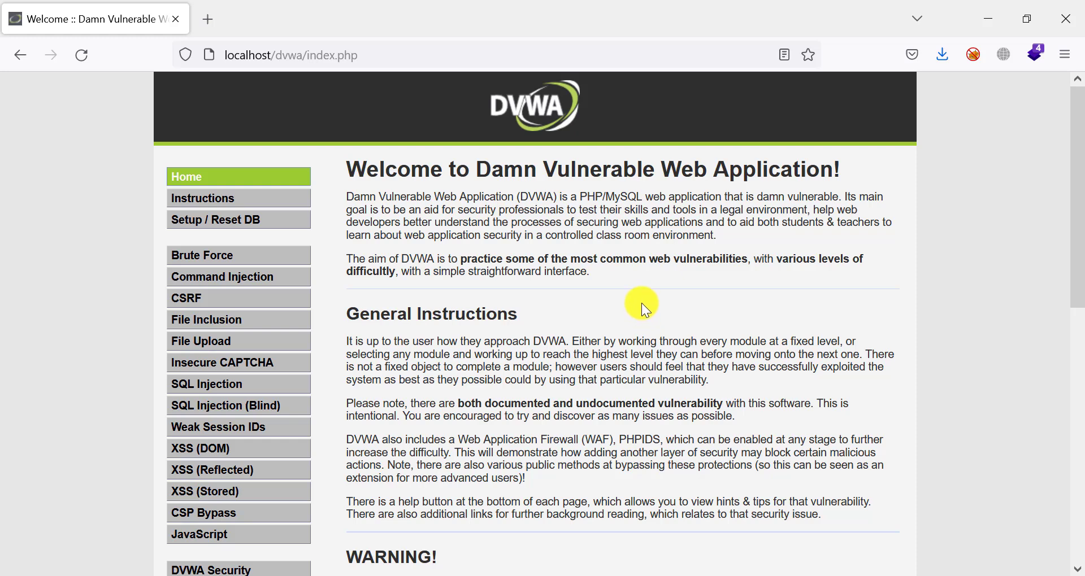
pyautogui.click(686, 575)
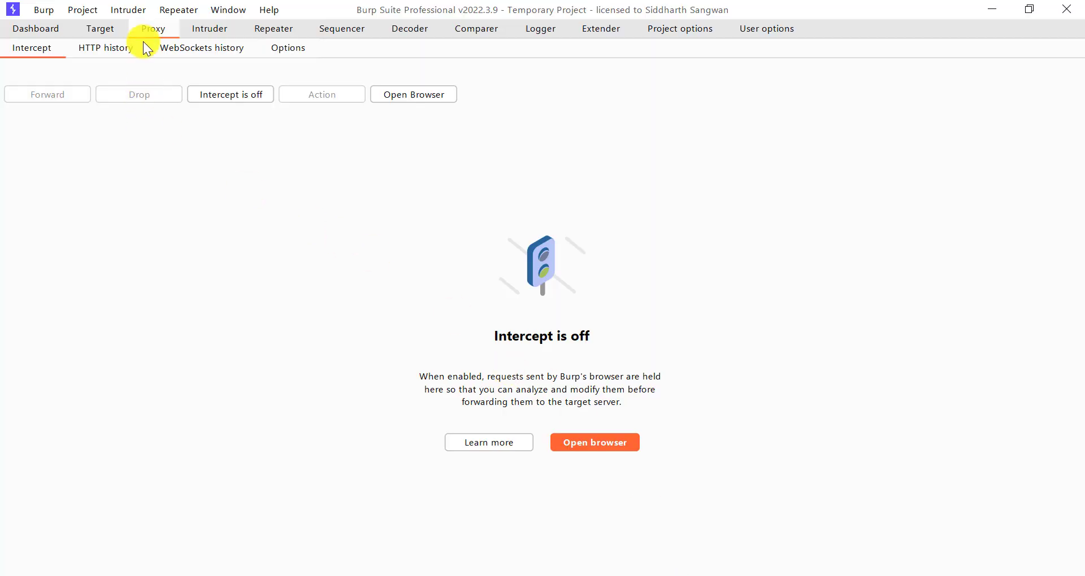
pyautogui.click(109, 32)
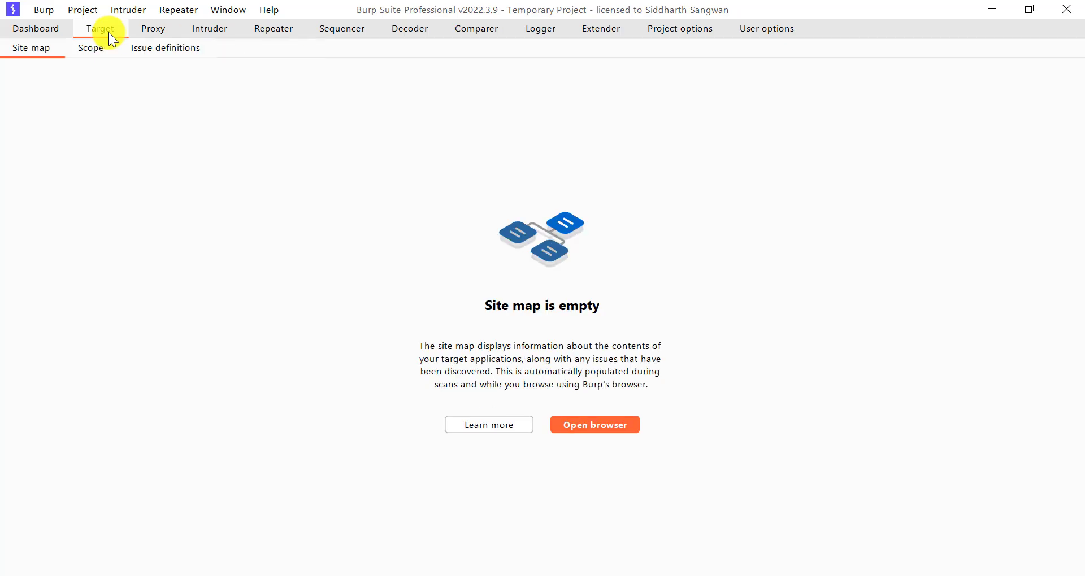
pyautogui.click(40, 29)
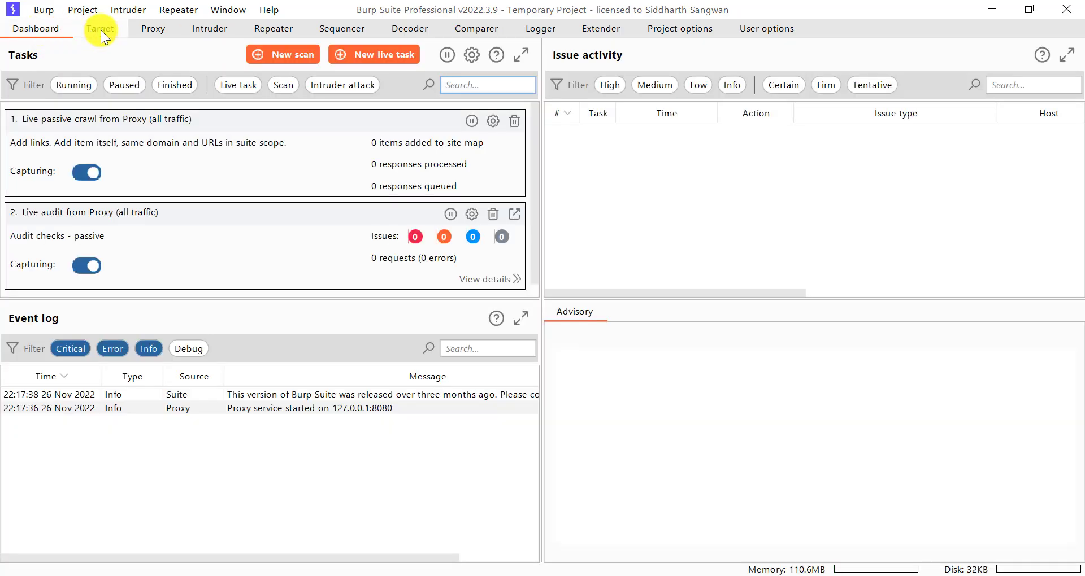
pyautogui.click(101, 29)
pyautogui.click(43, 29)
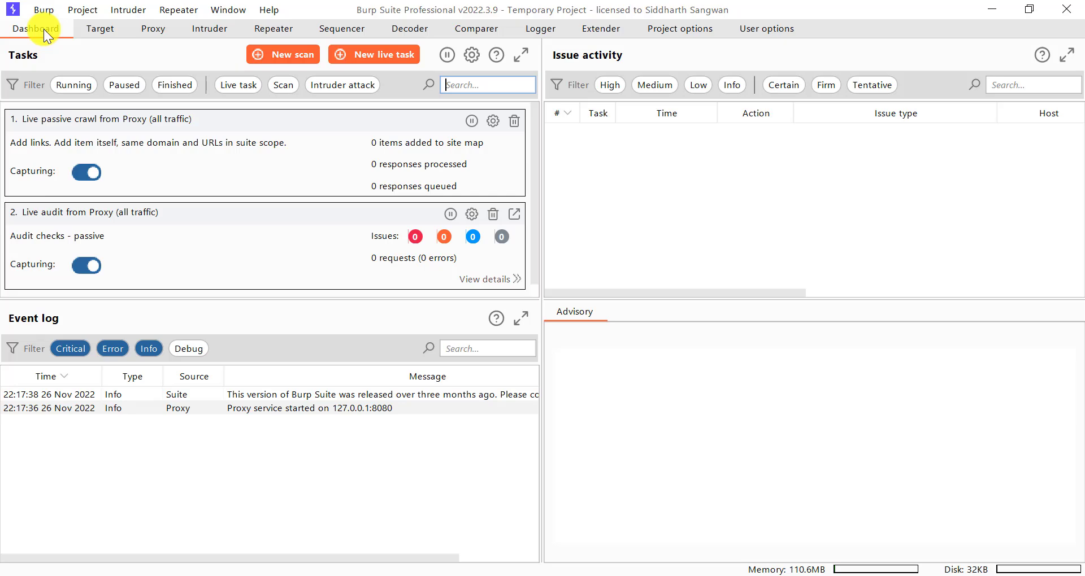
pyautogui.click(87, 30)
pyautogui.click(58, 29)
pyautogui.click(154, 33)
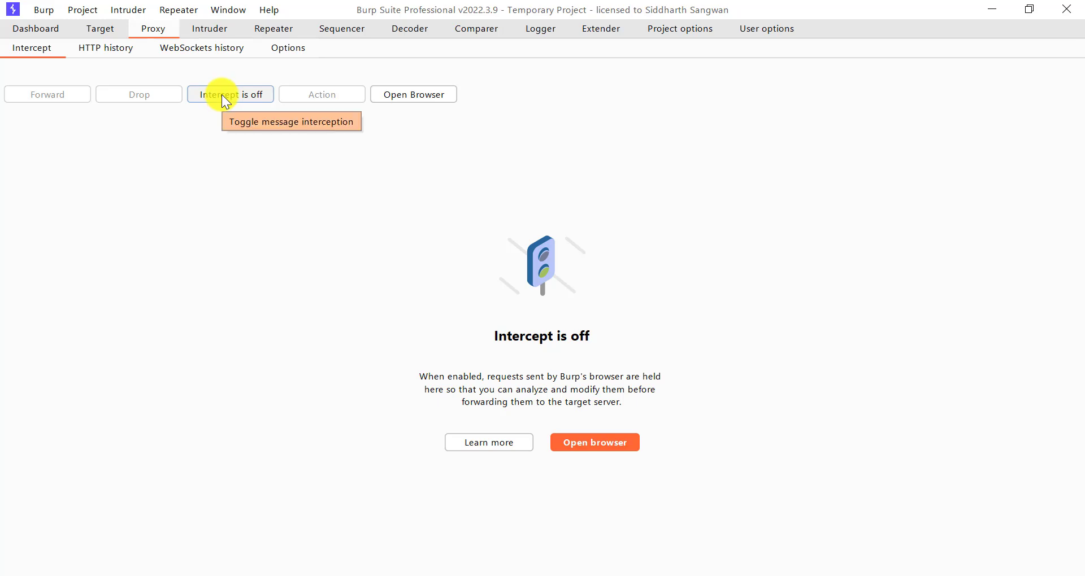
pyautogui.click(101, 32)
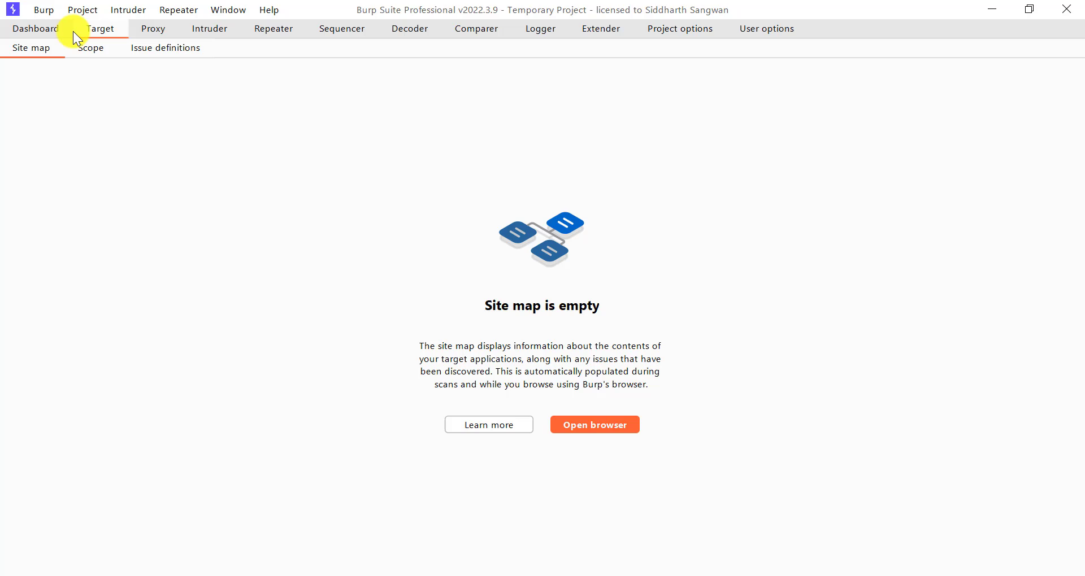
pyautogui.click(33, 30)
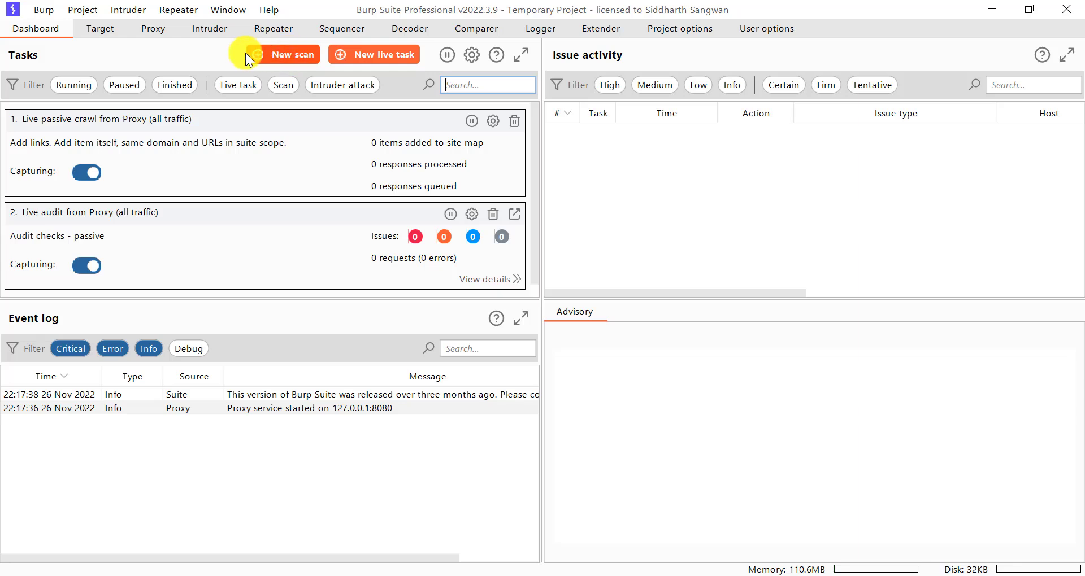
pyautogui.click(148, 29)
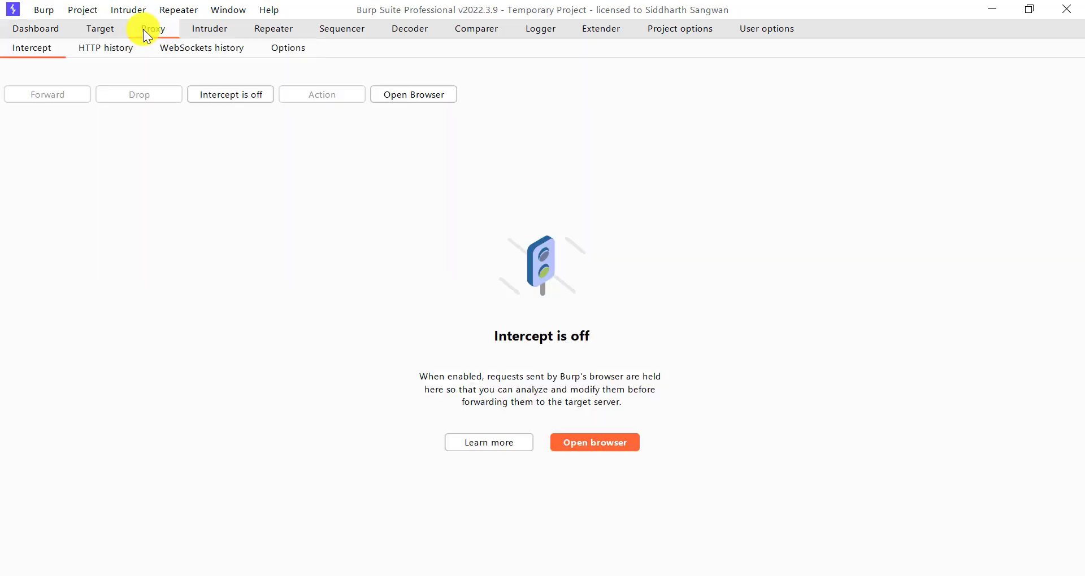
pyautogui.click(103, 32)
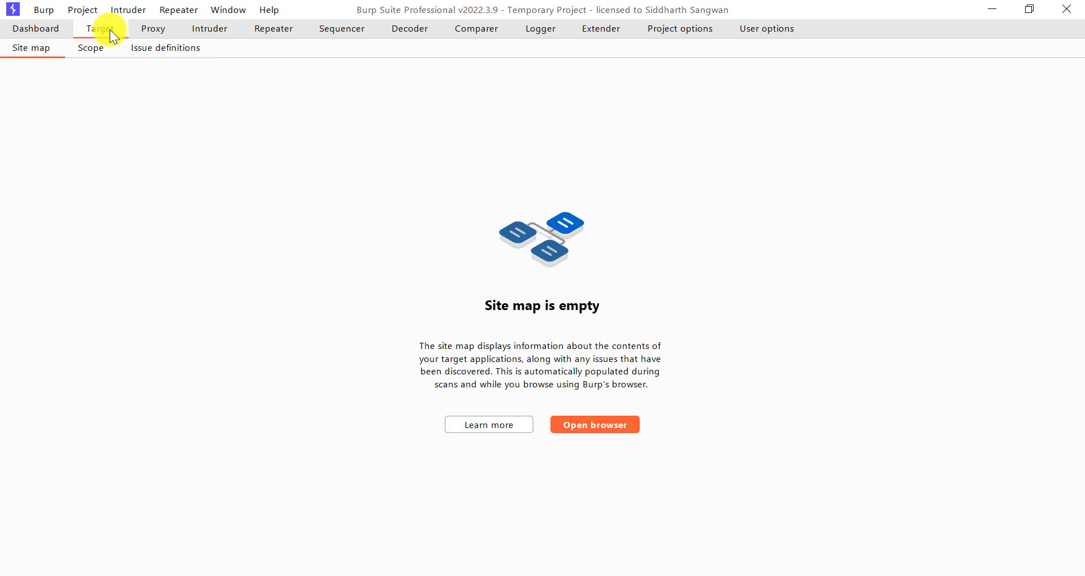
pyautogui.click(148, 31)
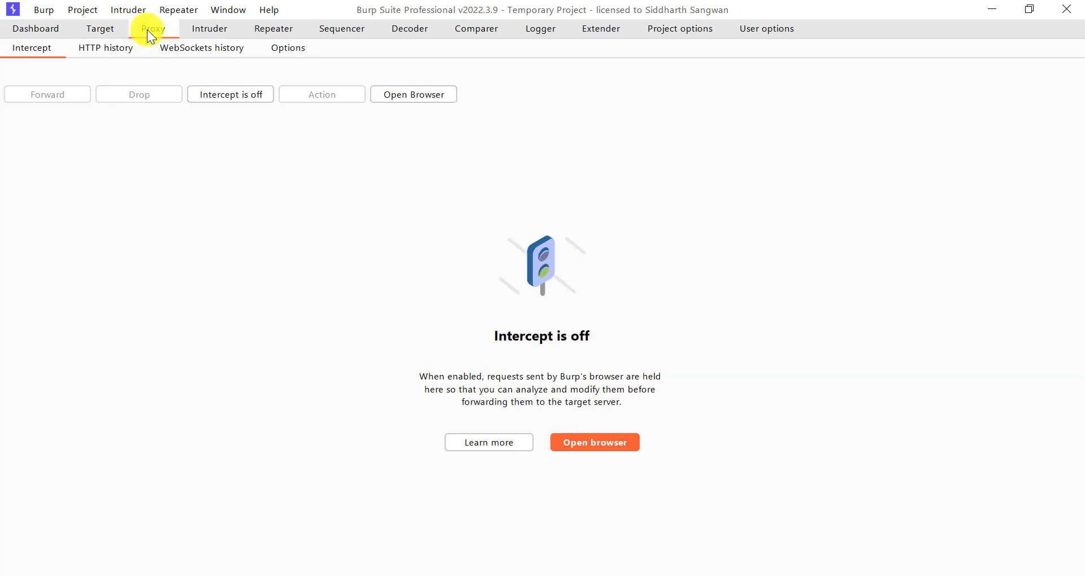
pyautogui.click(114, 31)
pyautogui.click(51, 30)
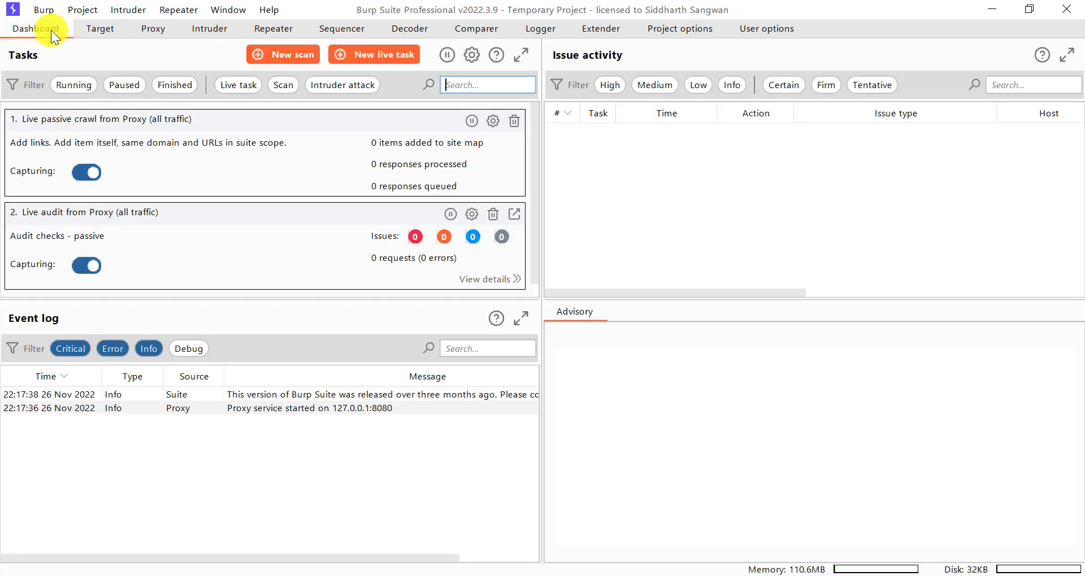
pyautogui.click(84, 31)
pyautogui.click(138, 27)
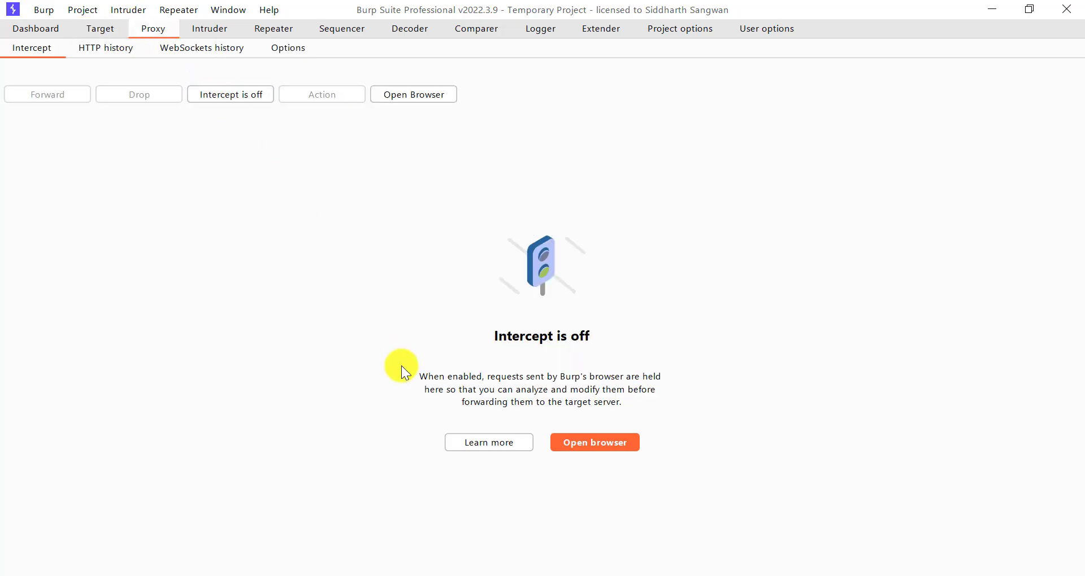
# Switch to the browser and copy the DVWA home page address, localhost/dvwa/index.php.
pyautogui.click(426, 575)
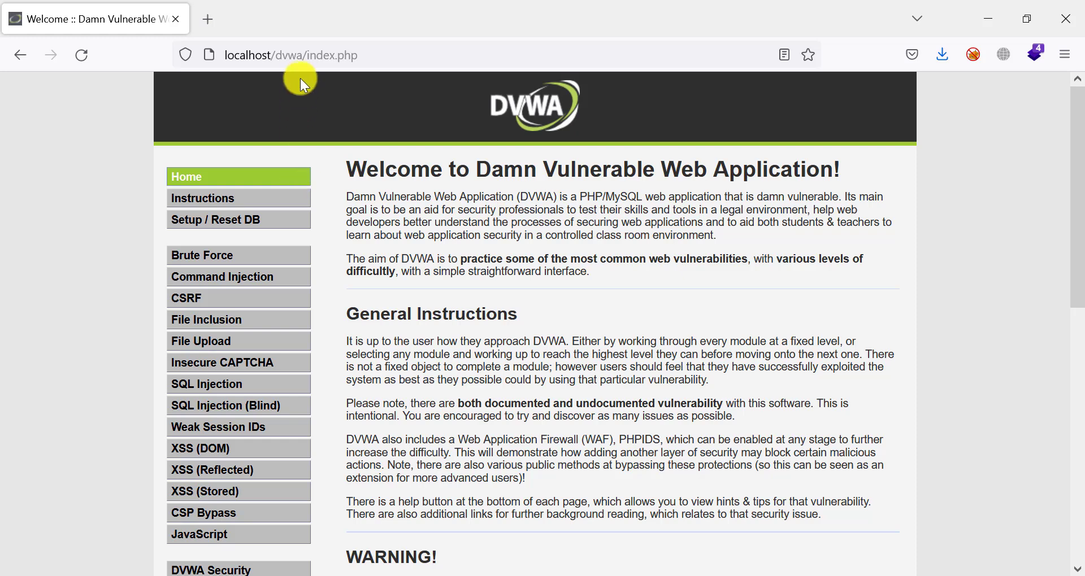
pyautogui.click(296, 54)
pyautogui.hotkey('ctrl', 'c')
pyautogui.rightClick(304, 55)
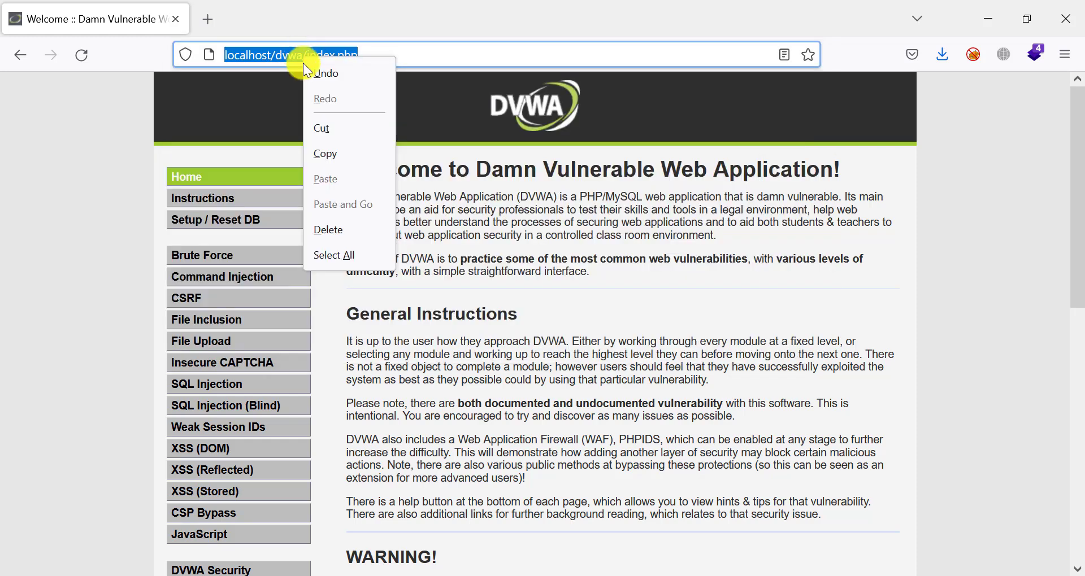
pyautogui.click(327, 158)
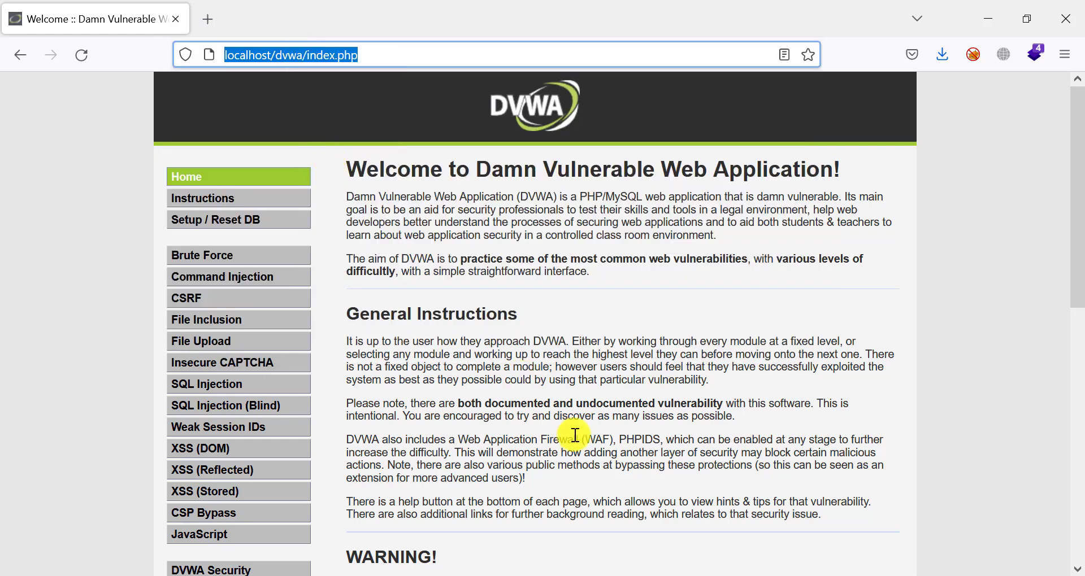
# Switch back to Burp Suite and view the target scope settings and the site map.
pyautogui.click(638, 575)
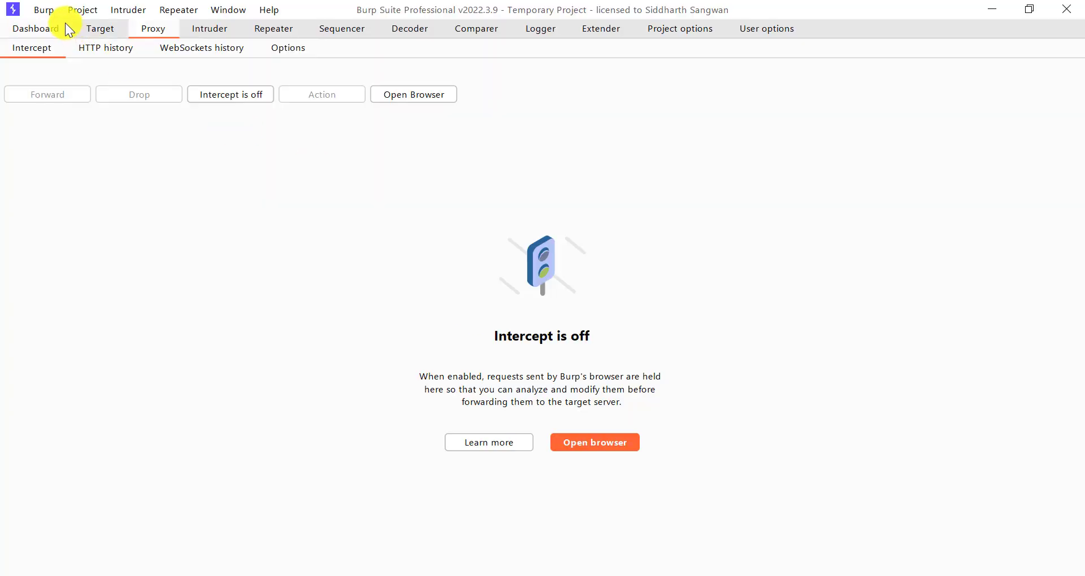
pyautogui.click(55, 28)
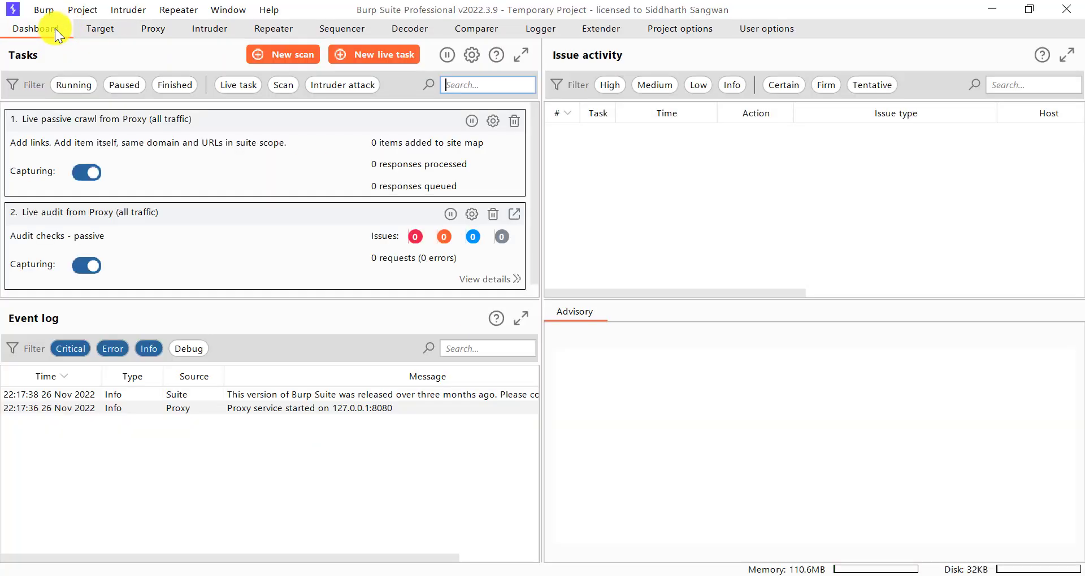
pyautogui.click(90, 31)
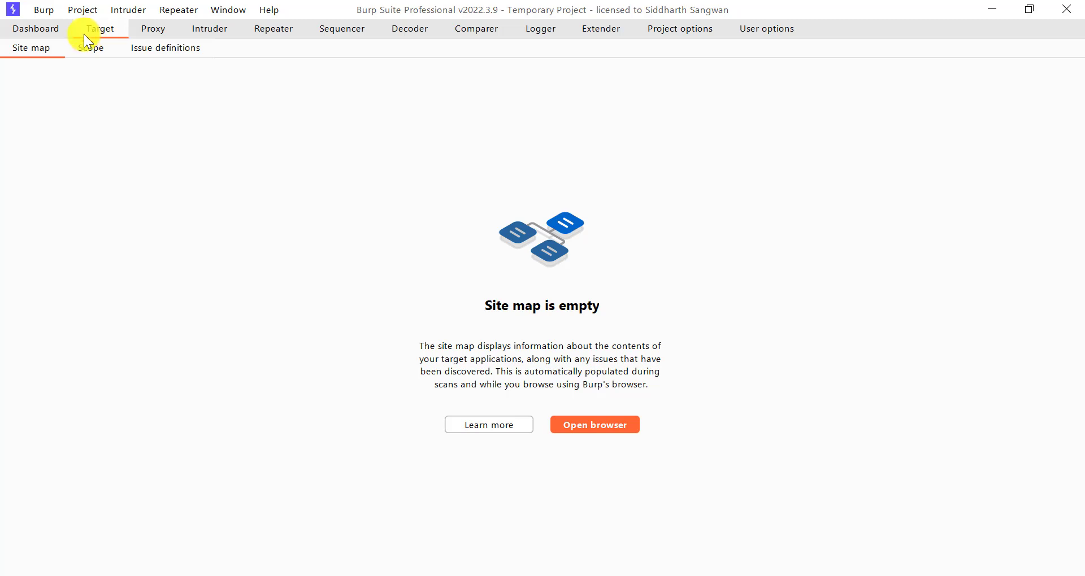
pyautogui.click(86, 49)
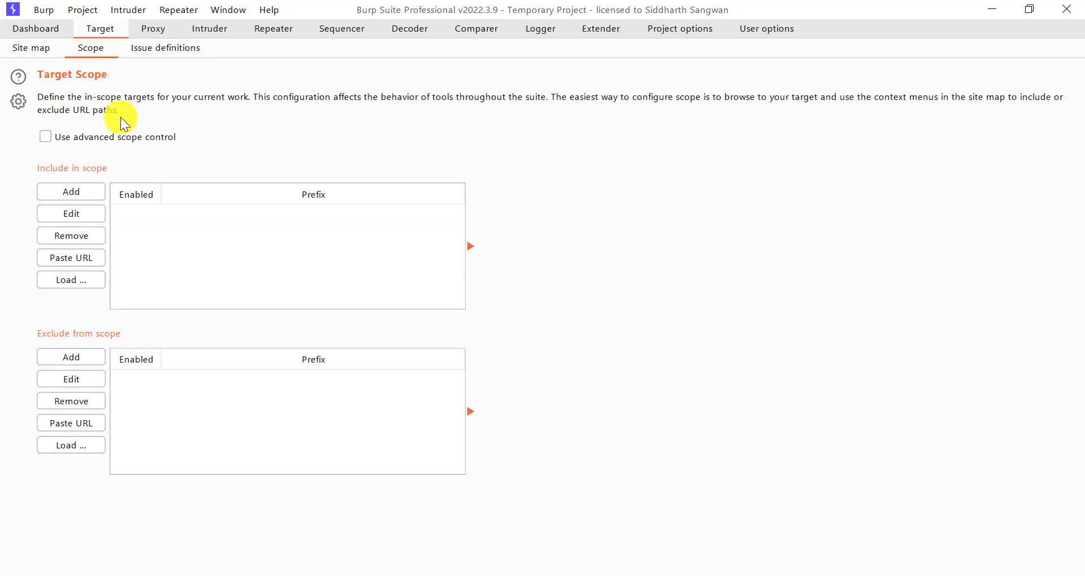
pyautogui.click(43, 46)
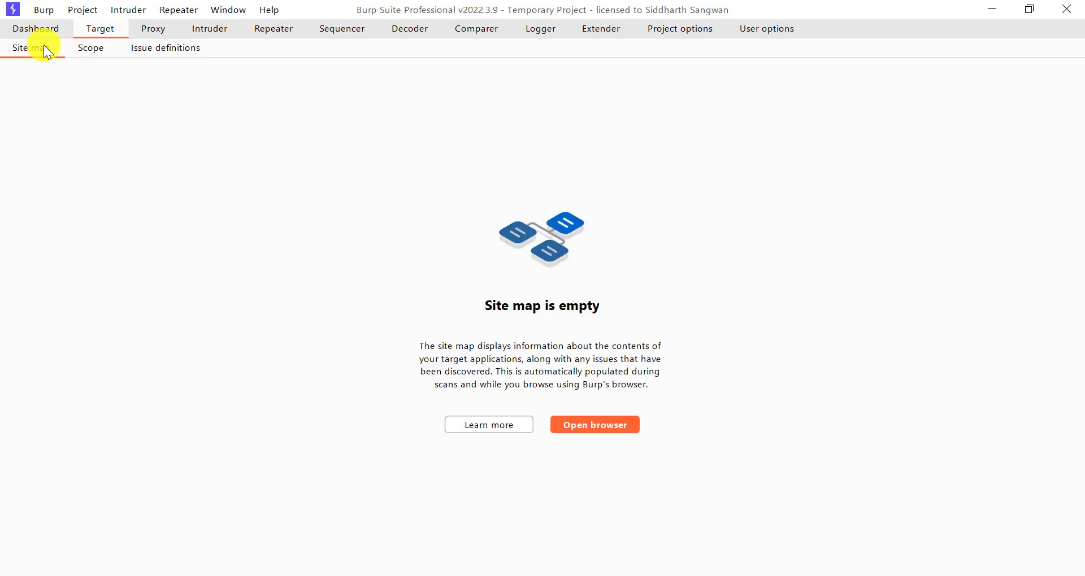
pyautogui.click(48, 32)
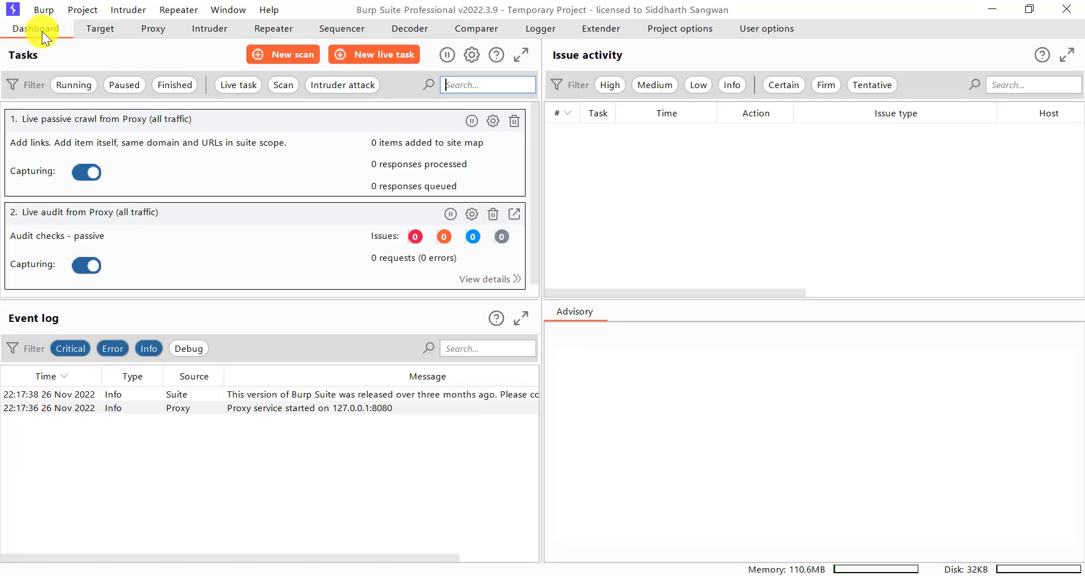
pyautogui.click(285, 54)
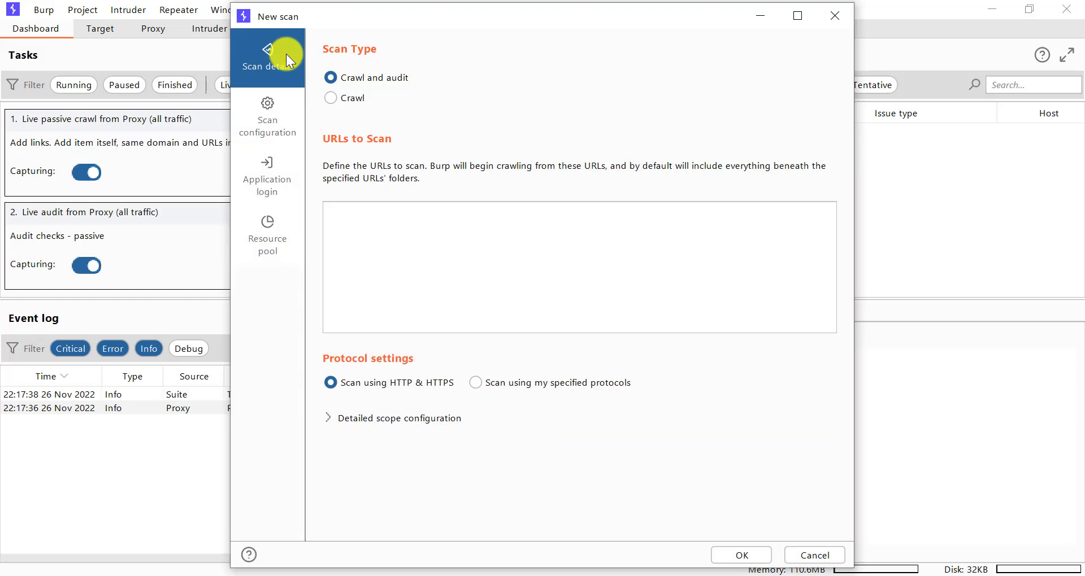
pyautogui.click(404, 218)
pyautogui.hotkey('ctrl', 'v')
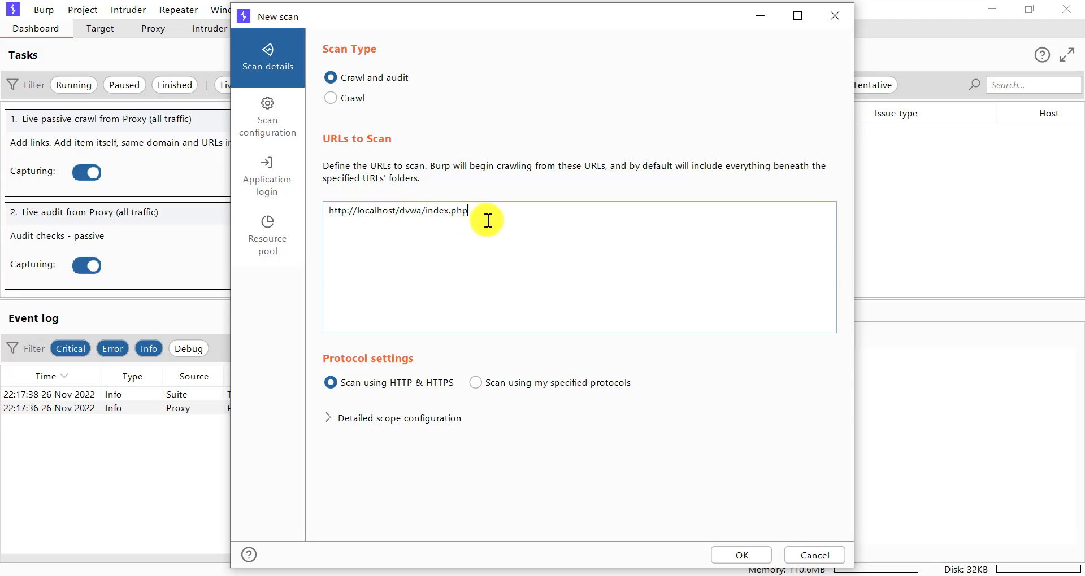
pyautogui.click(739, 557)
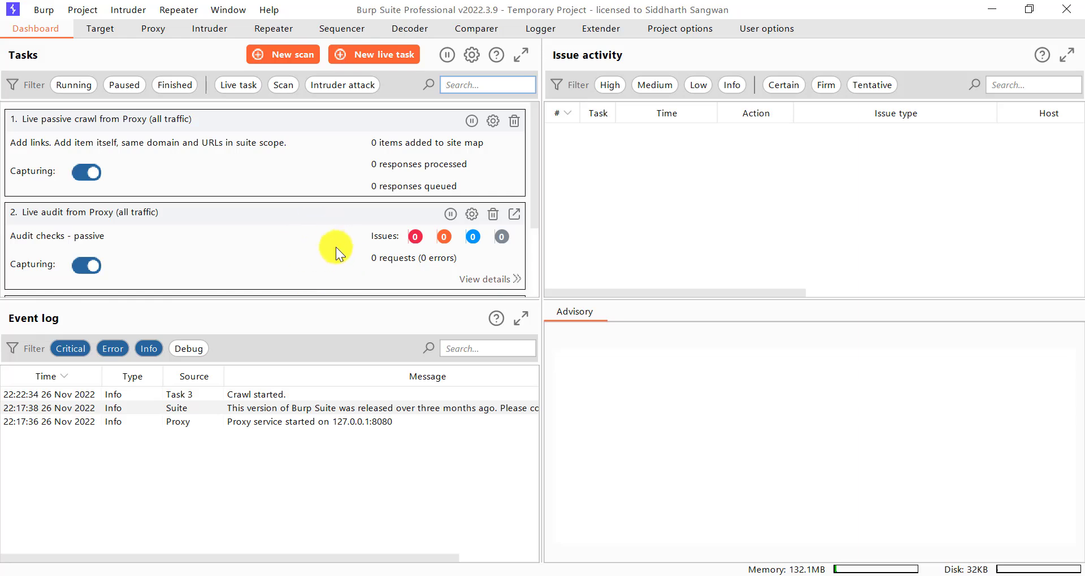
pyautogui.scroll(-3, 332, 240)
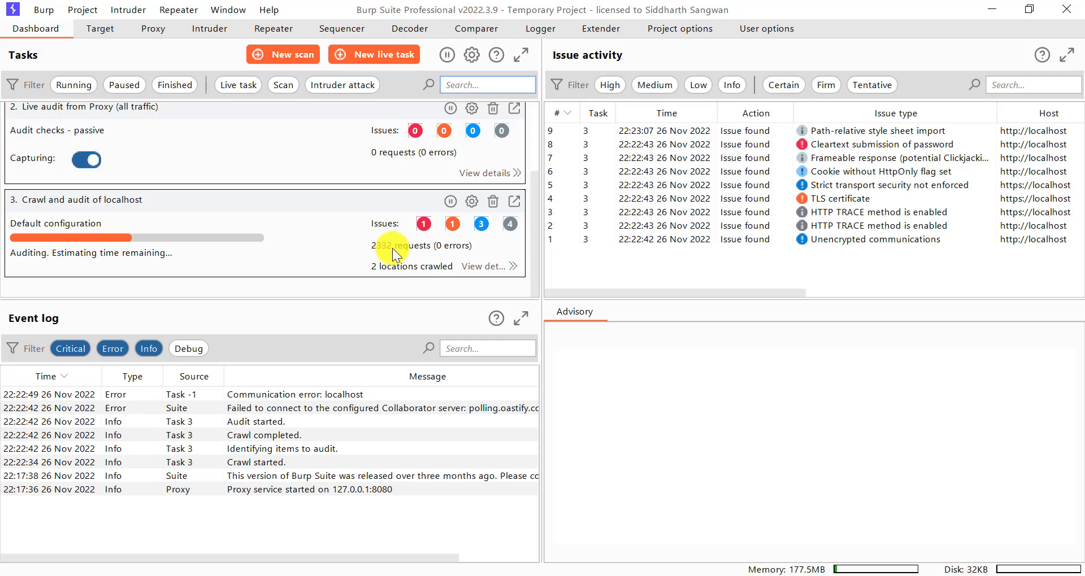
pyautogui.click(94, 29)
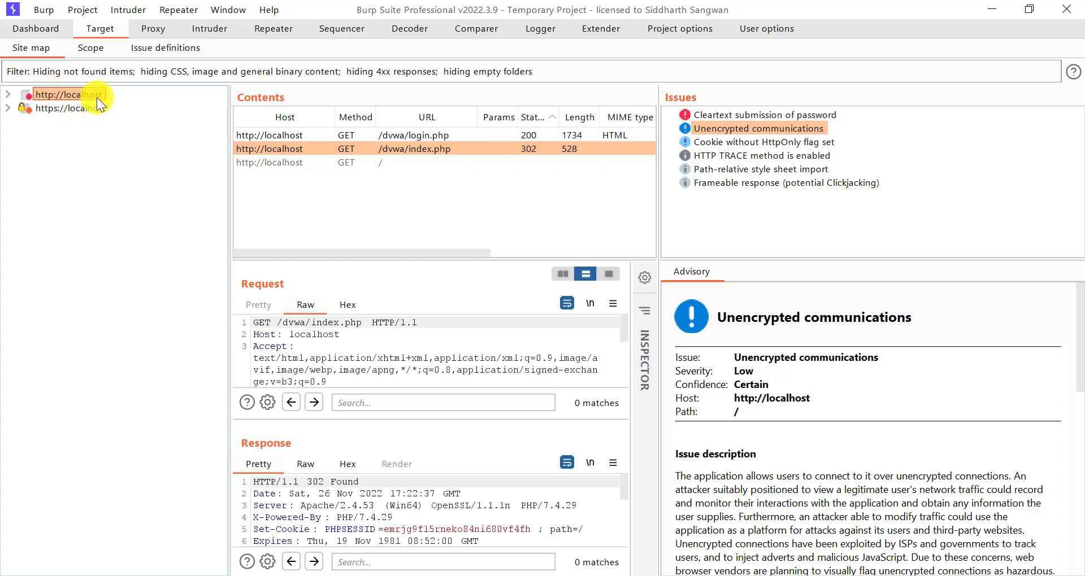
pyautogui.click(11, 95)
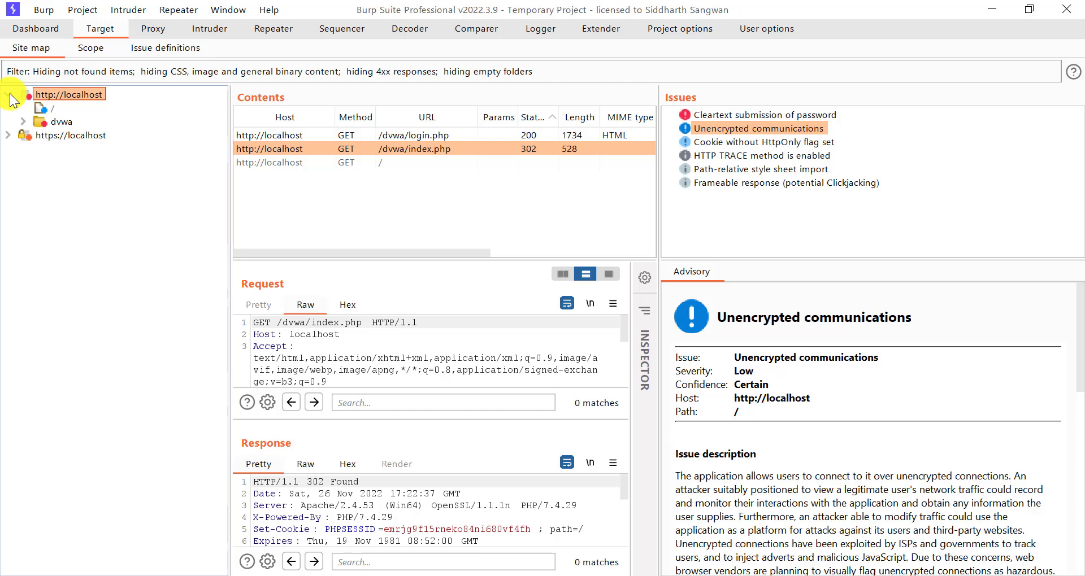
pyautogui.click(23, 122)
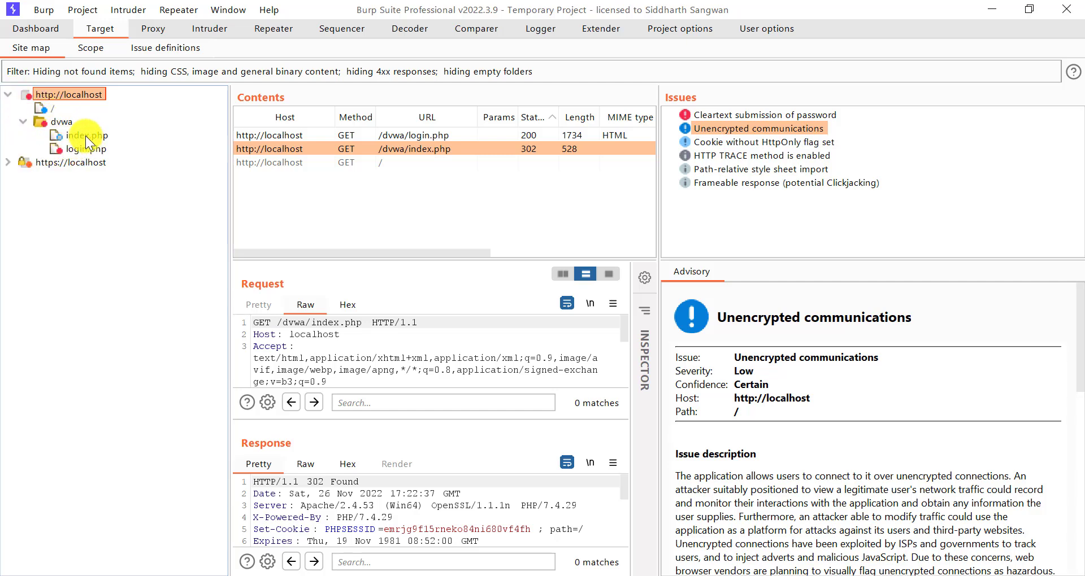
pyautogui.click(8, 162)
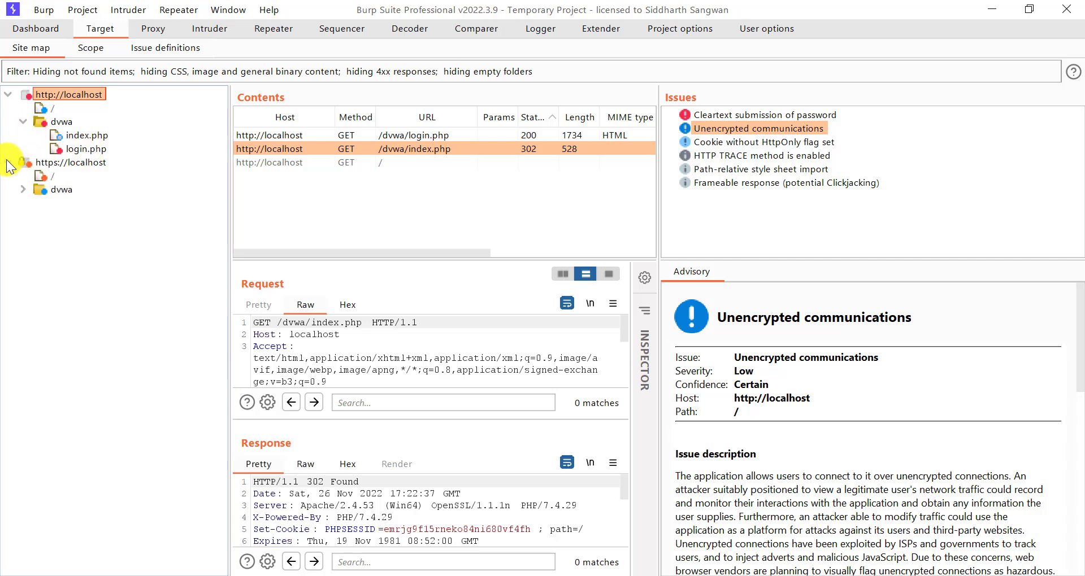
pyautogui.click(8, 163)
pyautogui.click(23, 122)
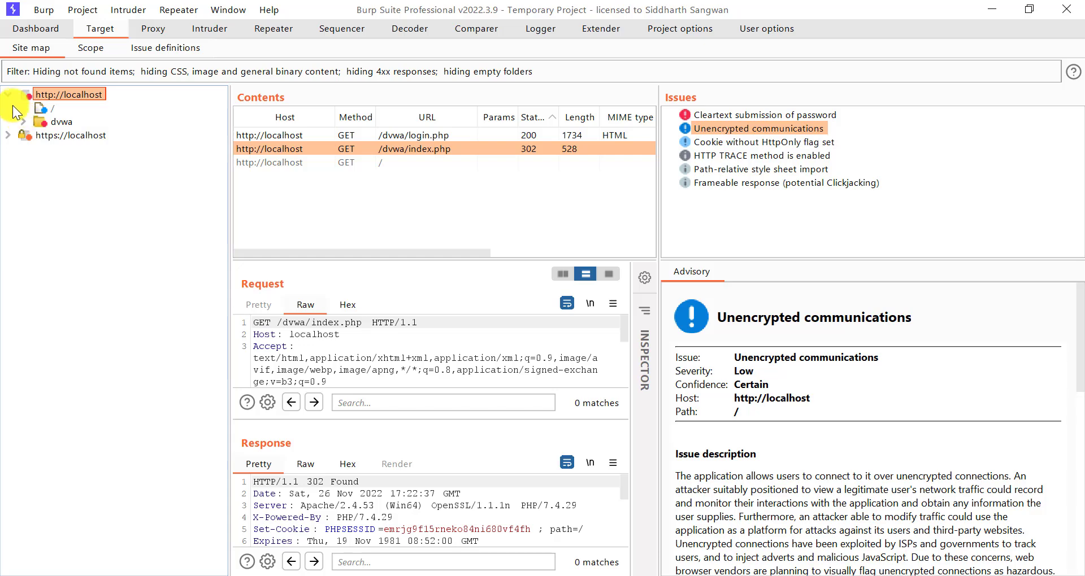
pyautogui.click(8, 94)
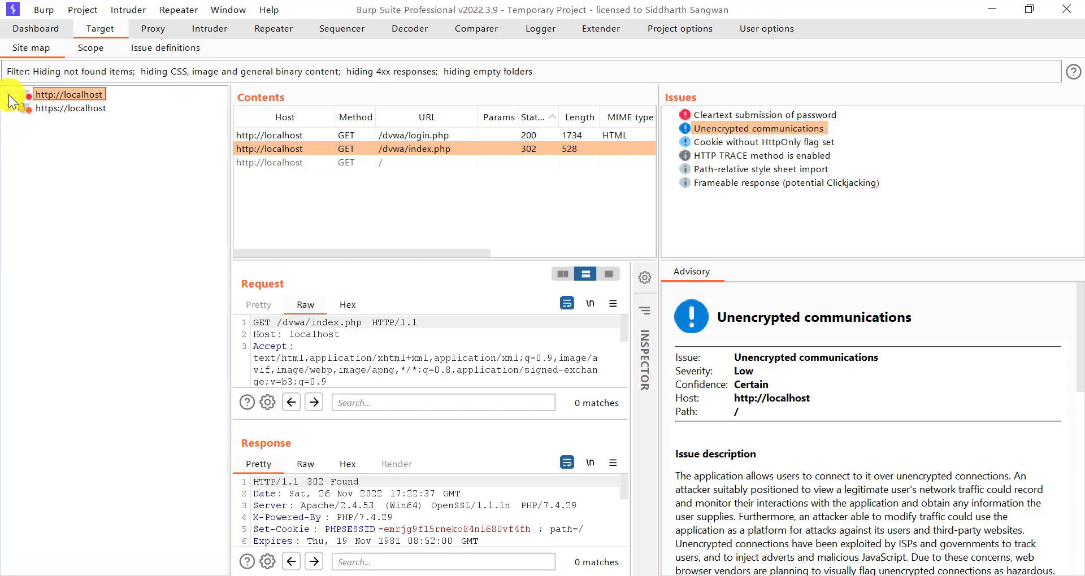
pyautogui.click(96, 47)
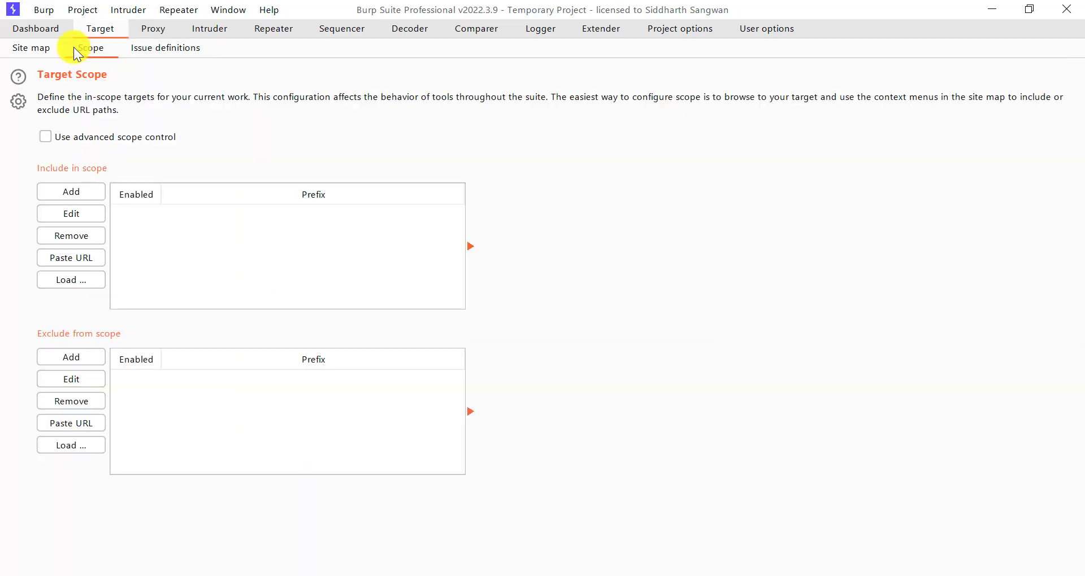
pyautogui.click(26, 50)
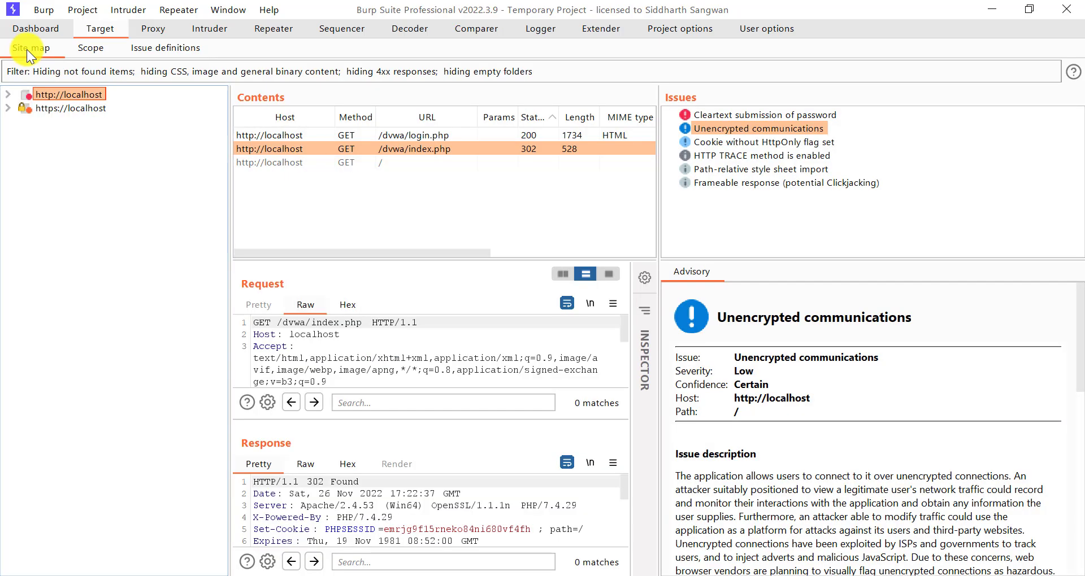
pyautogui.click(91, 50)
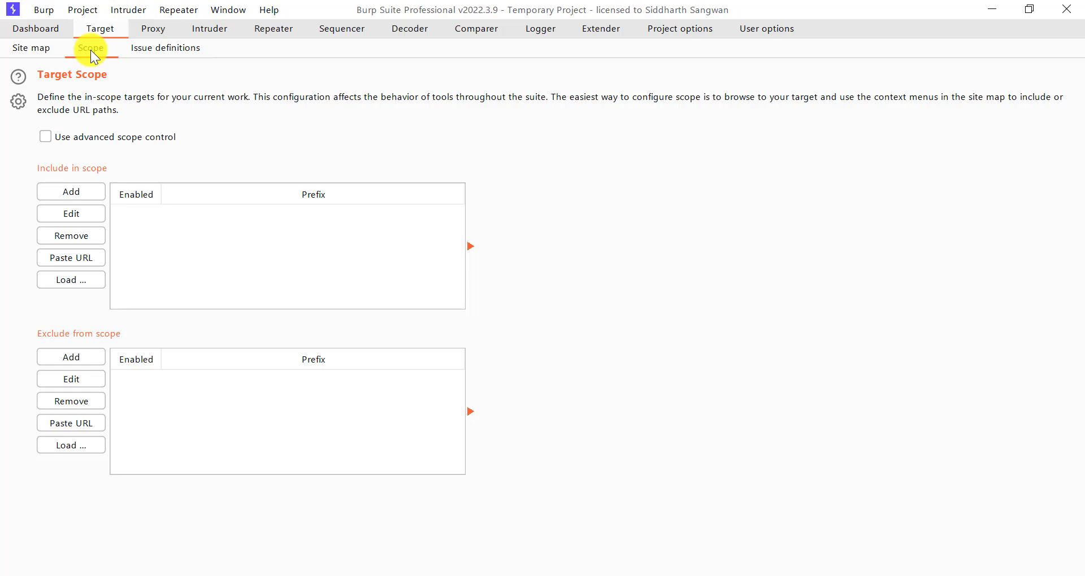
pyautogui.click(20, 48)
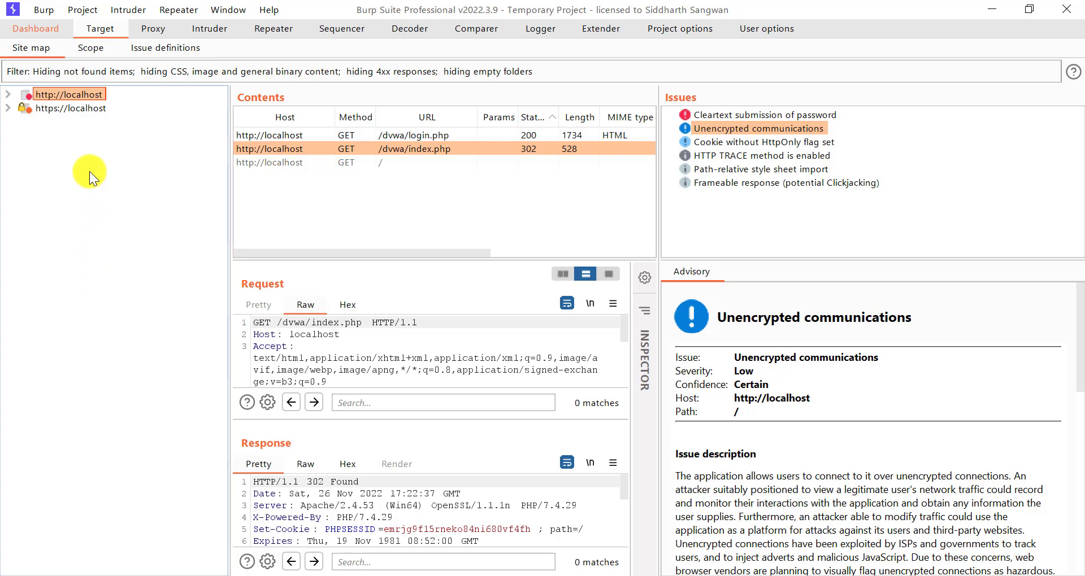
pyautogui.rightClick(85, 98)
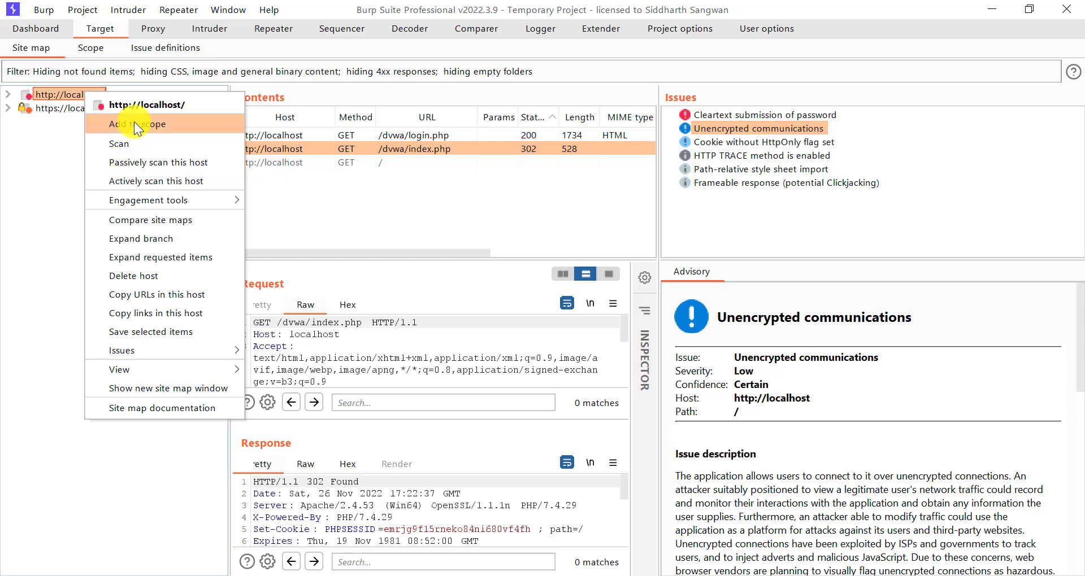
pyautogui.click(59, 139)
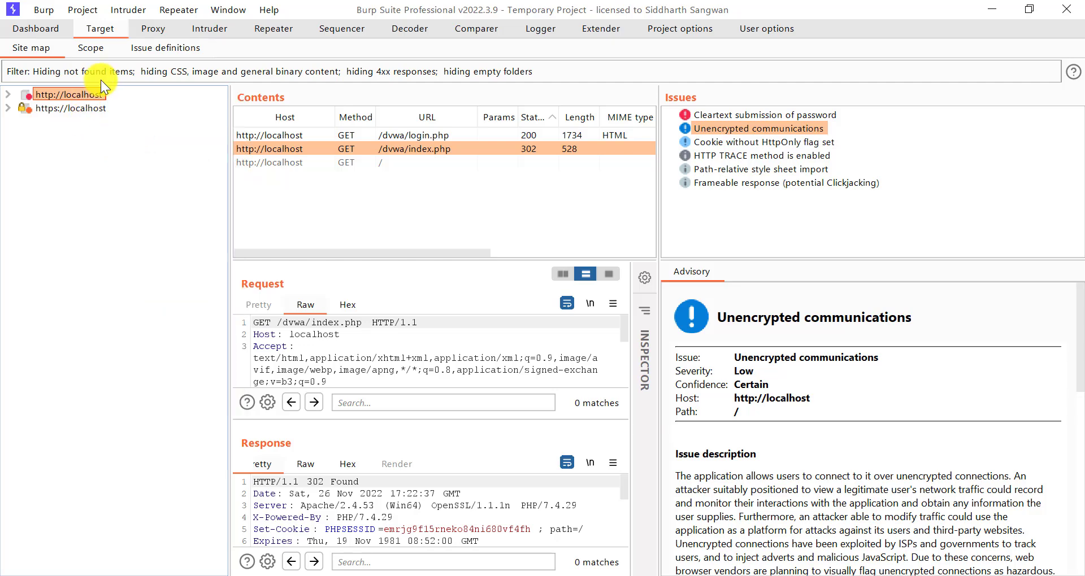
pyautogui.click(115, 70)
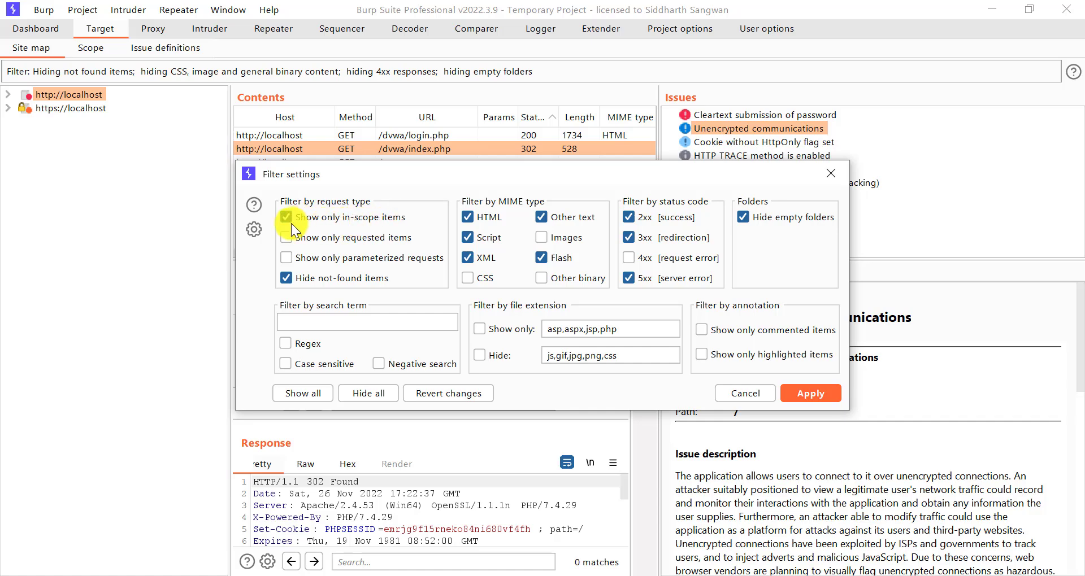
pyautogui.click(803, 391)
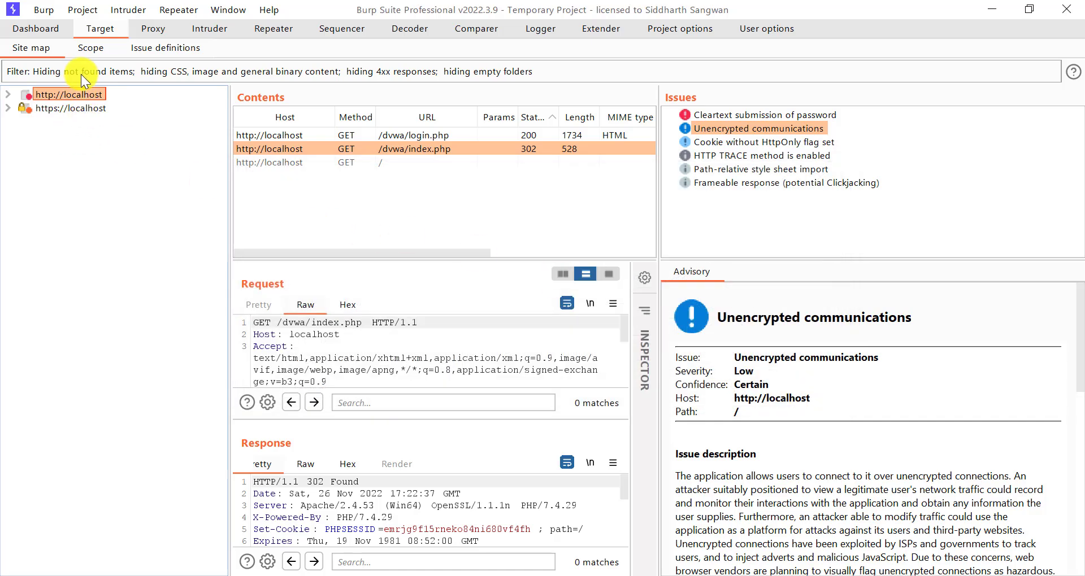
# Look over the target scope, the dashboard's scan tasks and the proxy's HTTP history, ending on the target site map.
pyautogui.click(89, 51)
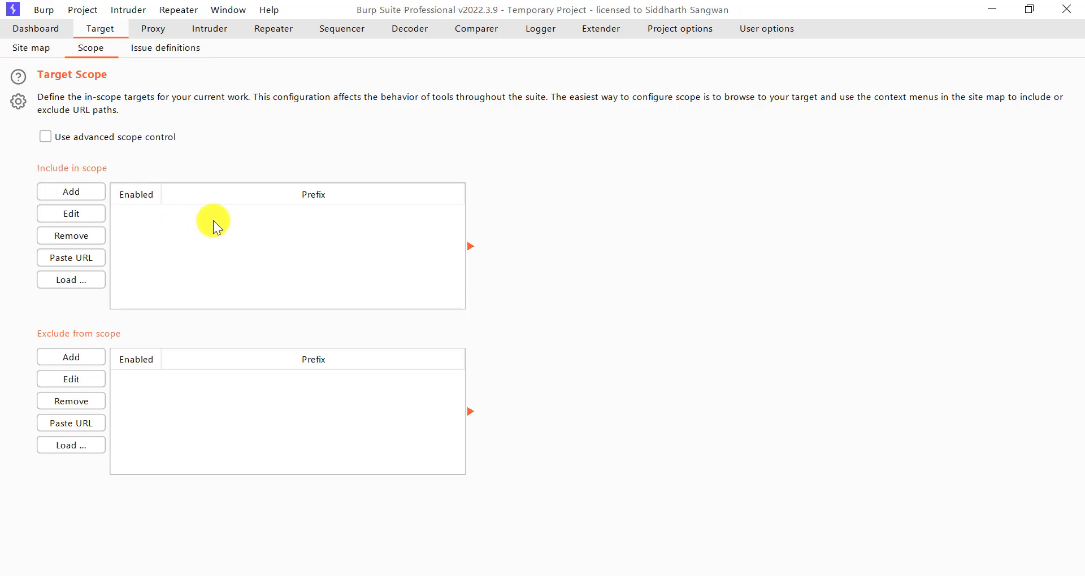
pyautogui.click(28, 49)
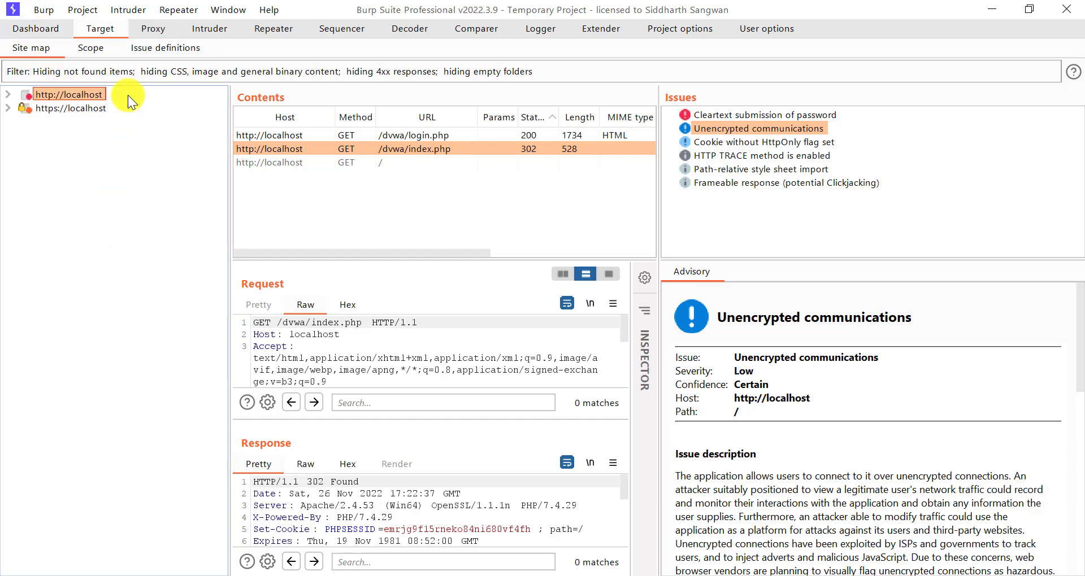
pyautogui.click(38, 26)
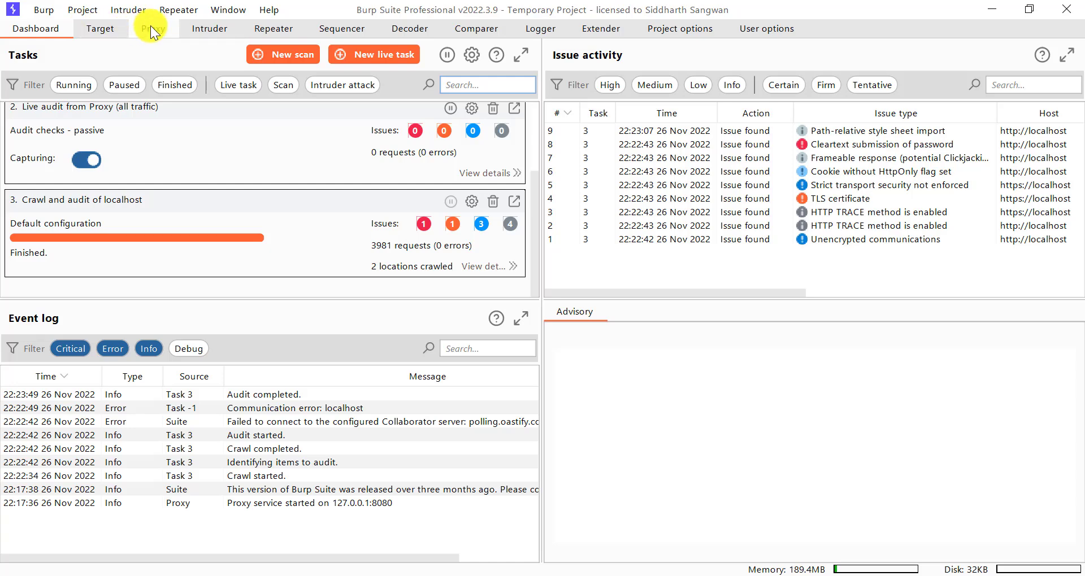
pyautogui.click(150, 27)
pyautogui.click(95, 49)
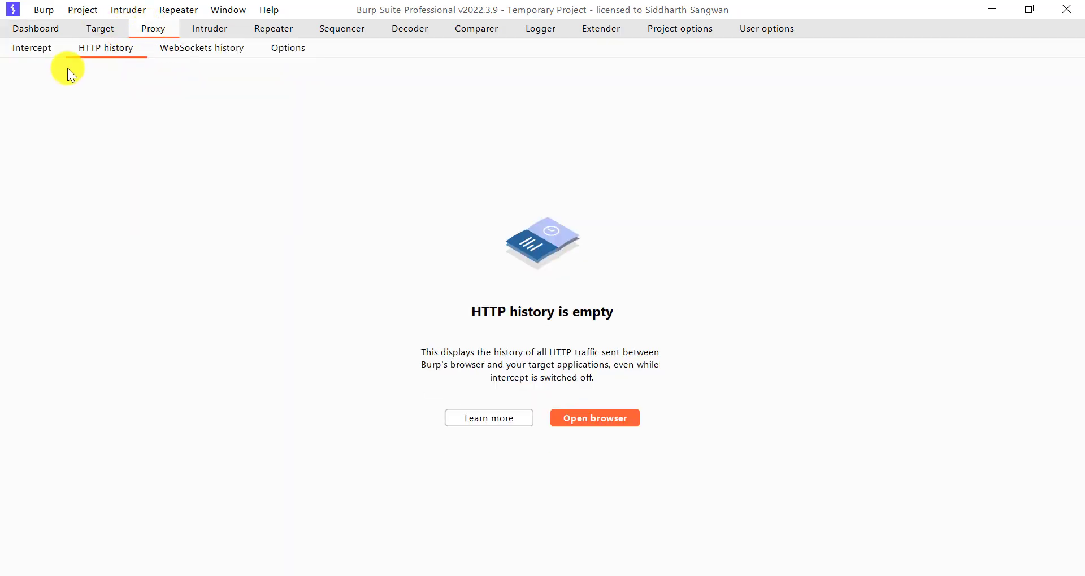
pyautogui.click(37, 56)
pyautogui.click(107, 53)
pyautogui.click(99, 30)
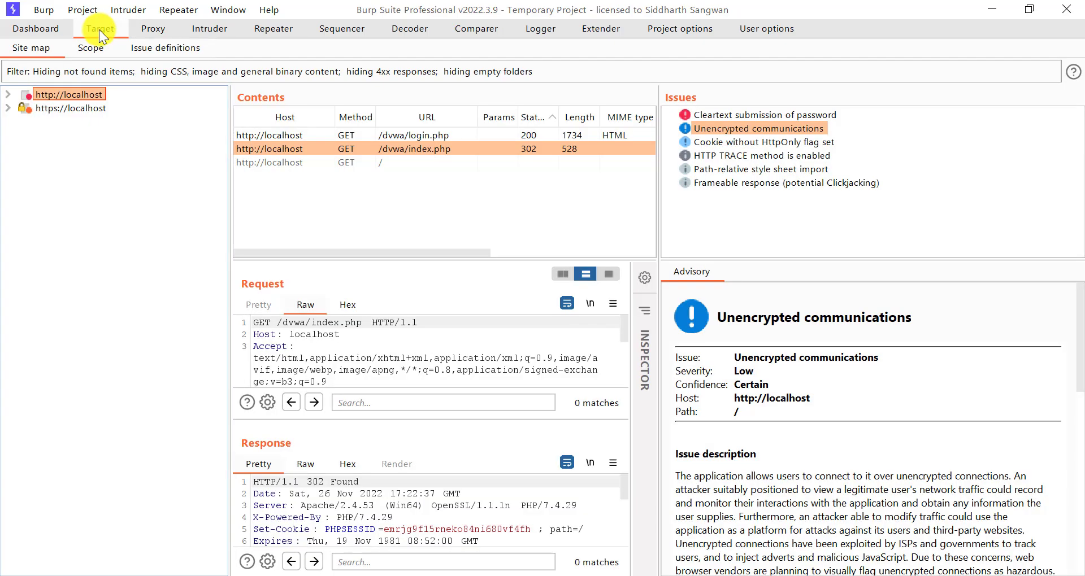
pyautogui.click(44, 28)
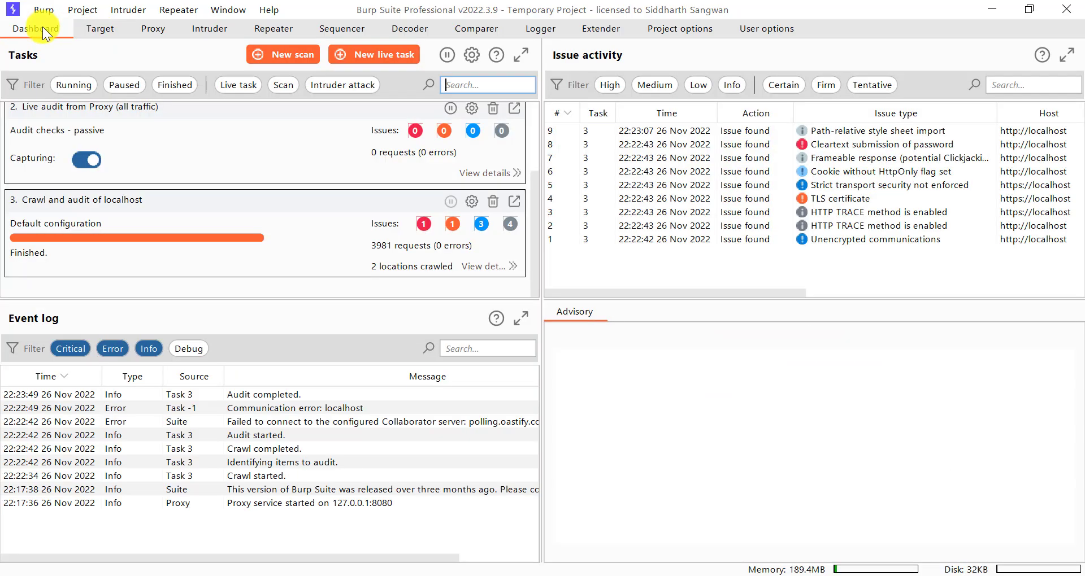
pyautogui.click(100, 28)
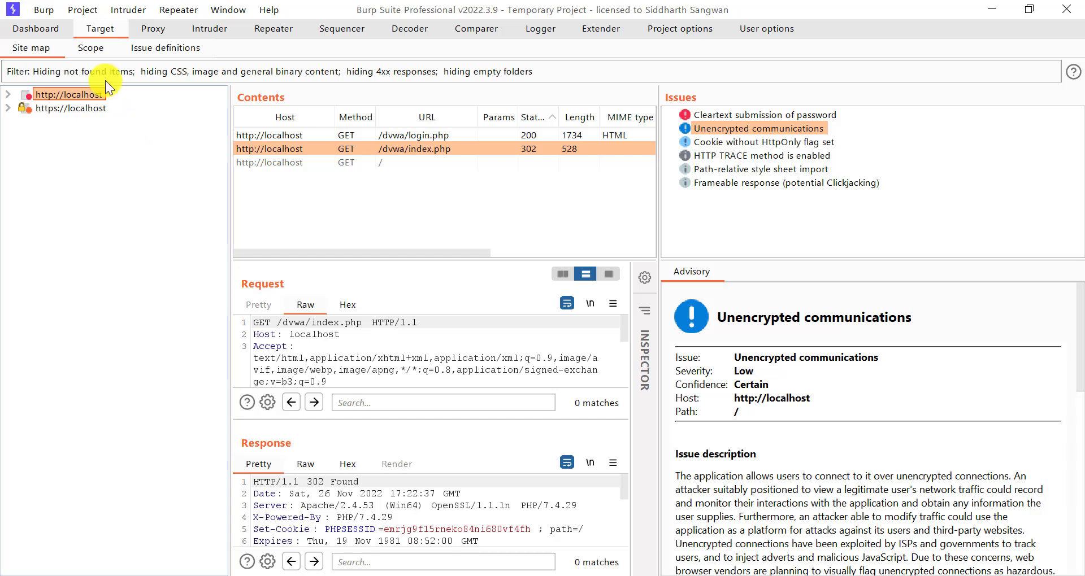
# View the prefix dialog for including URLs in the target scope and dismiss it without adding one.
pyautogui.click(92, 48)
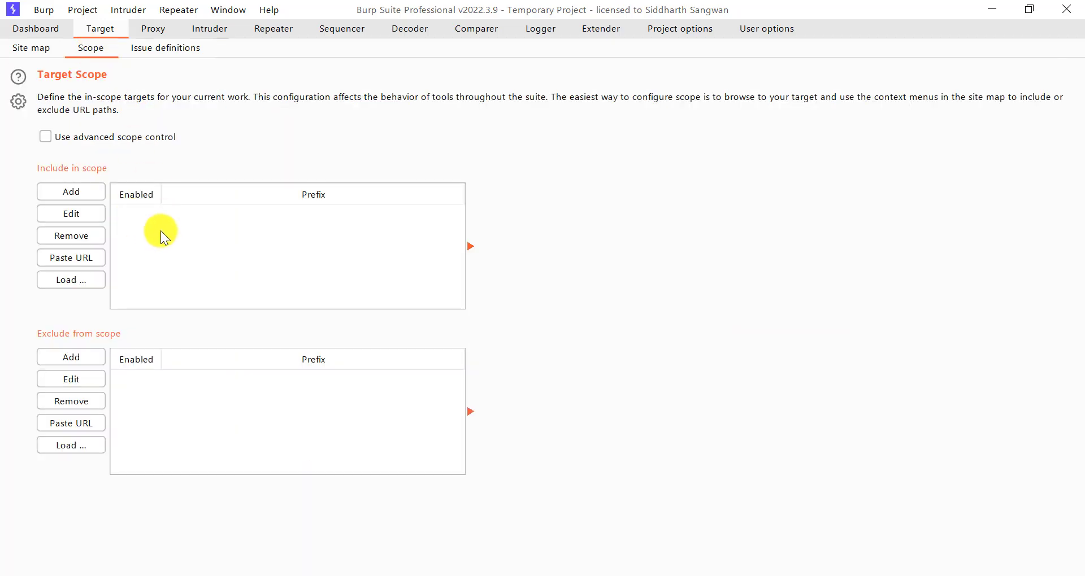
pyautogui.click(83, 192)
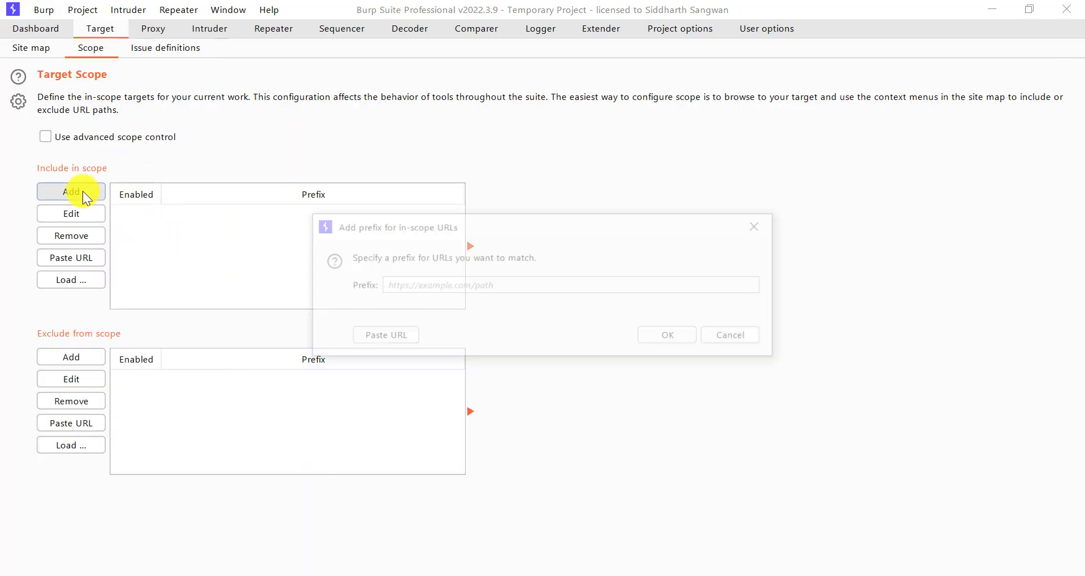
pyautogui.click(415, 287)
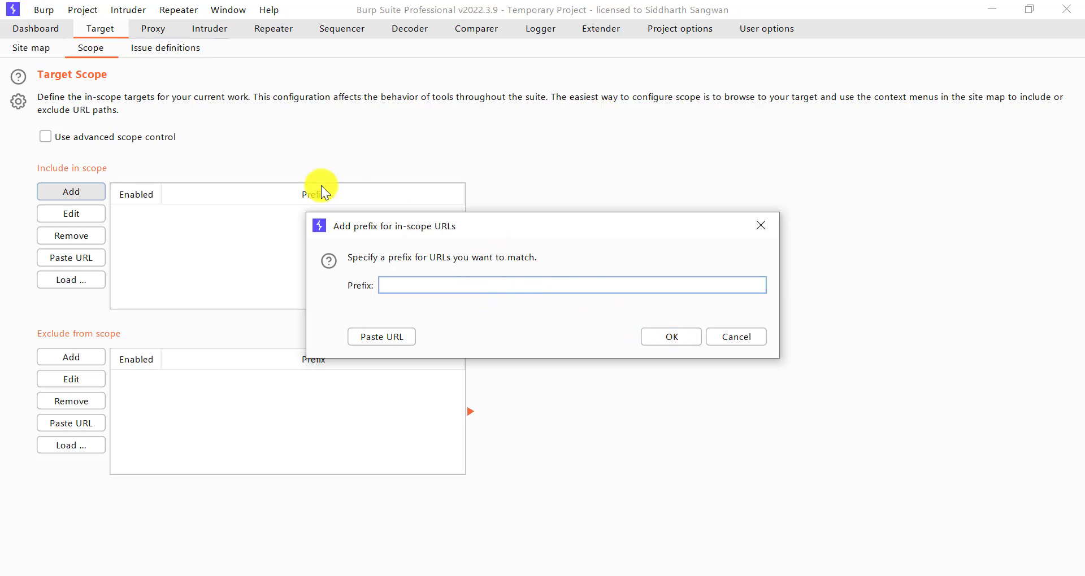
pyautogui.click(727, 340)
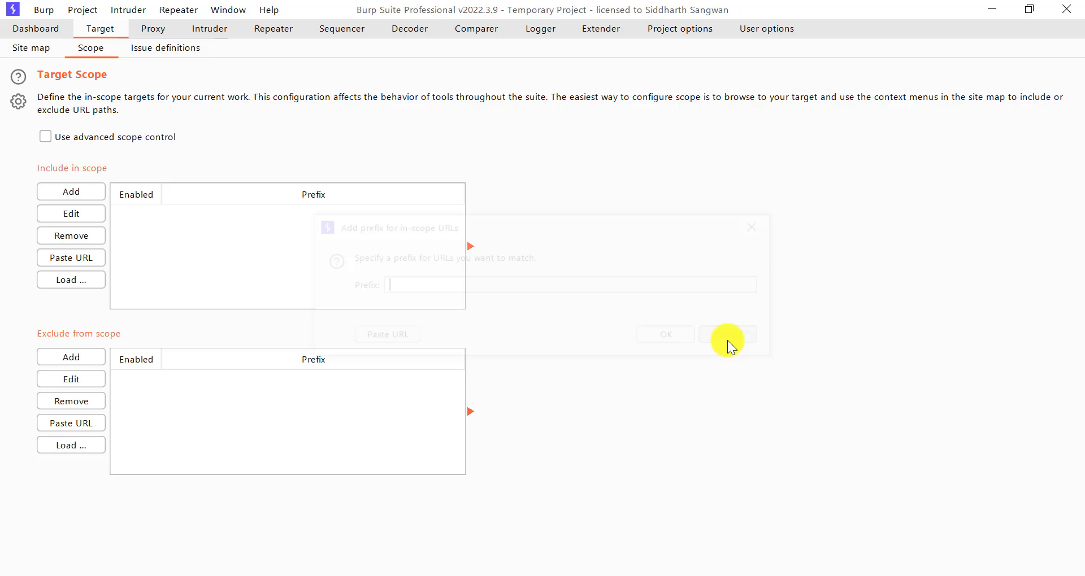
pyautogui.click(35, 47)
pyautogui.click(85, 48)
pyautogui.click(51, 53)
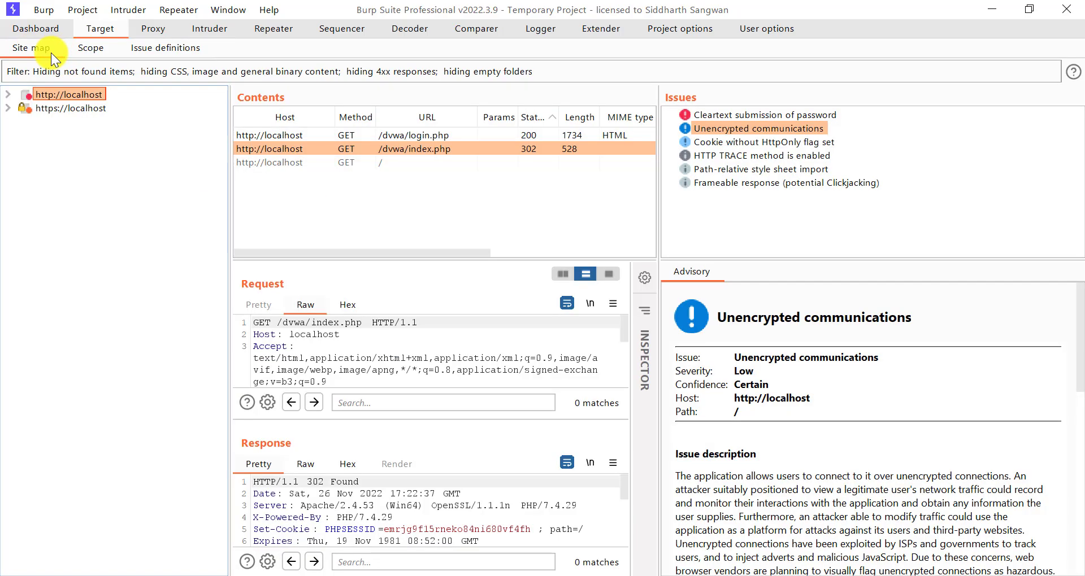
pyautogui.rightClick(85, 144)
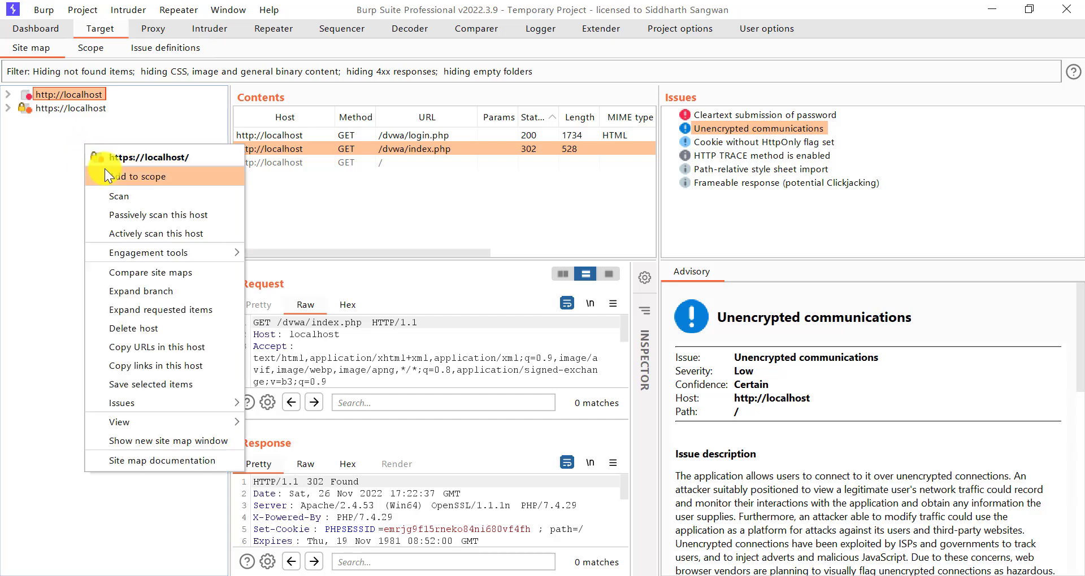
pyautogui.click(65, 164)
pyautogui.click(88, 46)
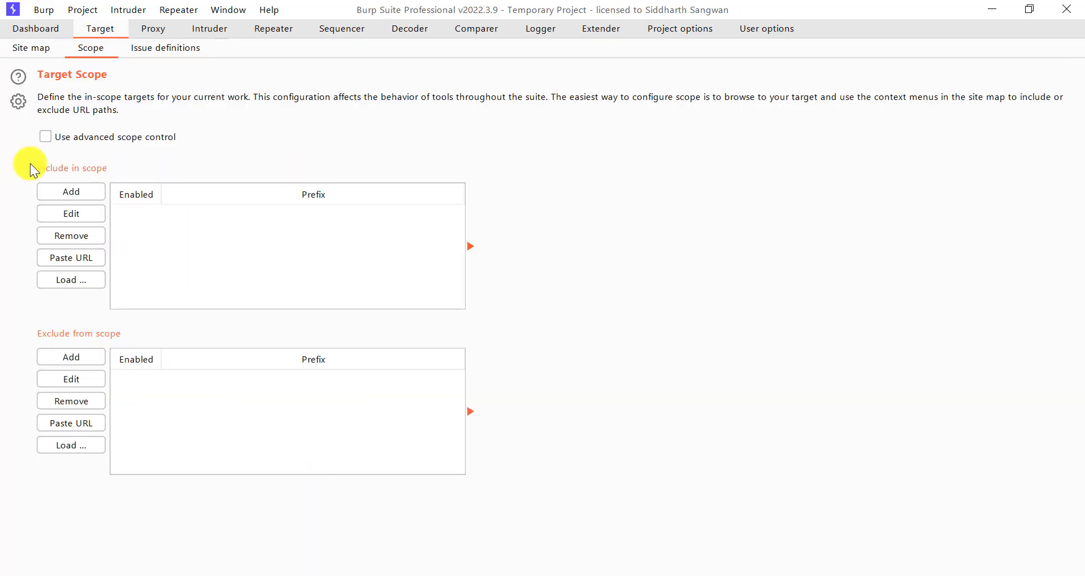
# On the dashboard, try the High, Medium and Low filters for the issue activity and leave only High severity selected.
pyautogui.click(35, 30)
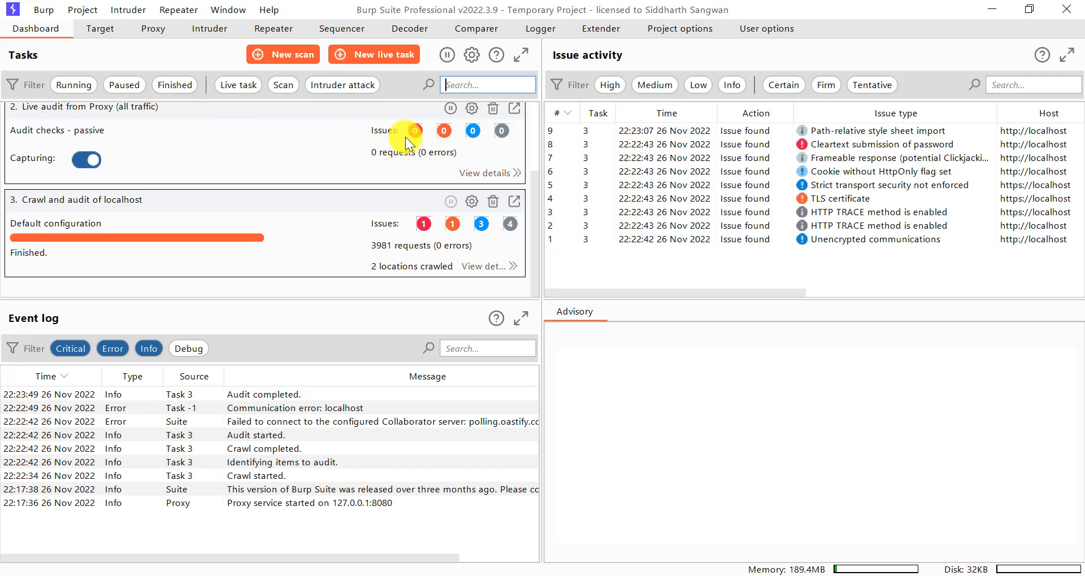
pyautogui.moveTo(414, 133)
pyautogui.click(613, 86)
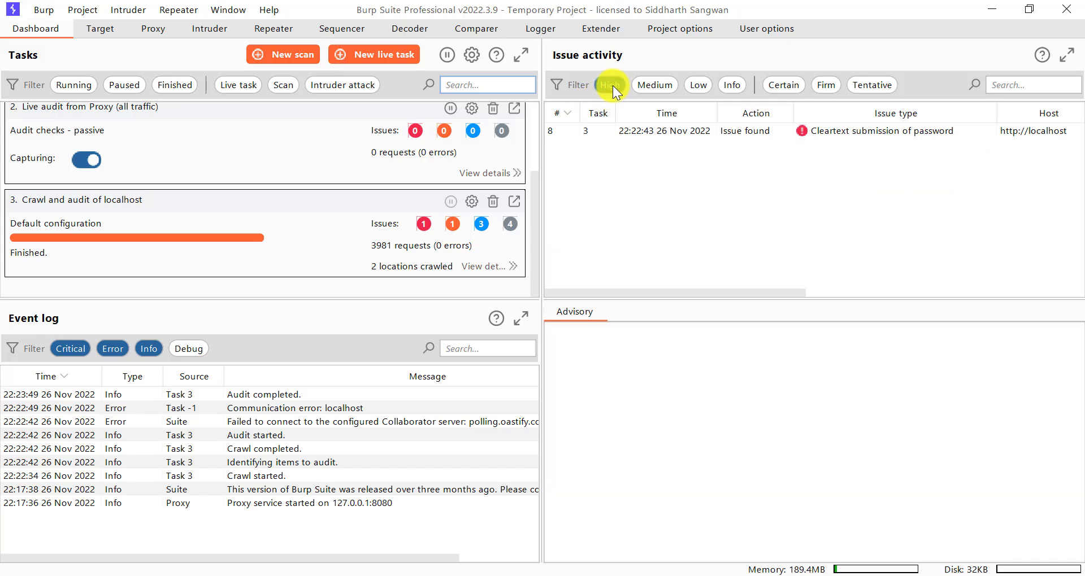
pyautogui.click(646, 84)
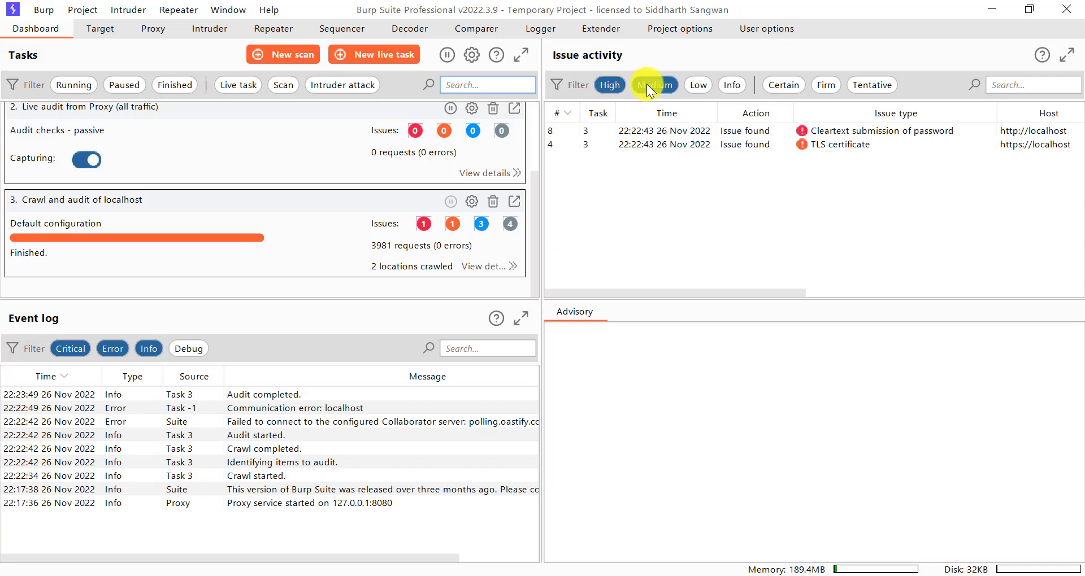
pyautogui.click(697, 82)
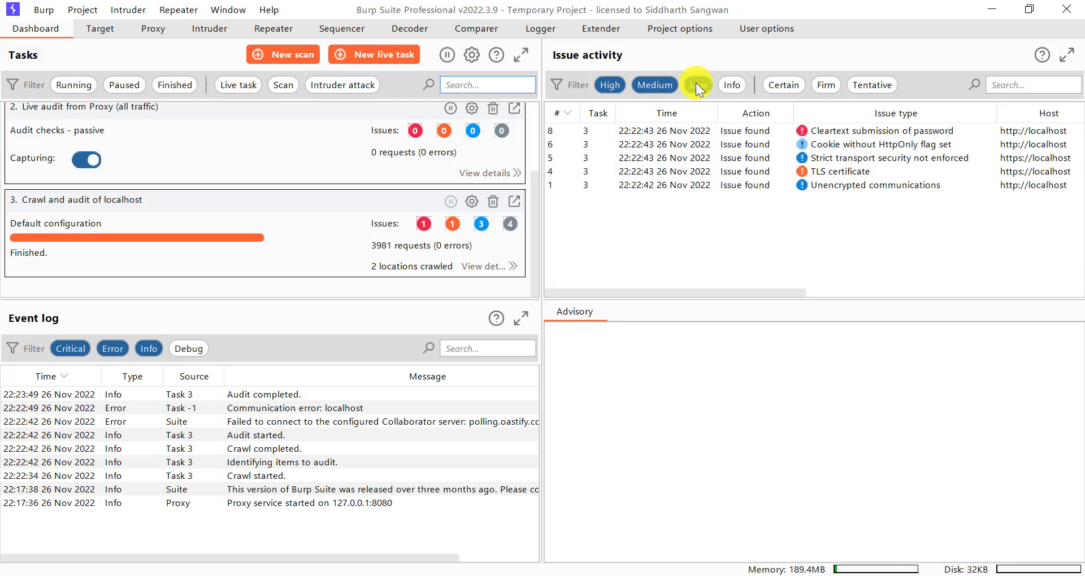
pyautogui.click(696, 82)
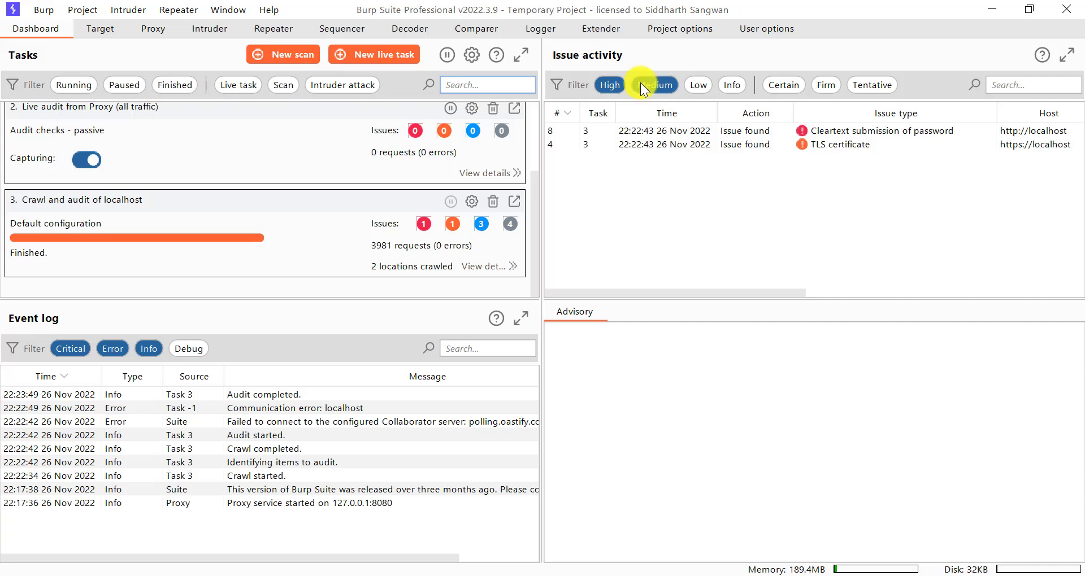
pyautogui.click(611, 84)
pyautogui.click(610, 84)
pyautogui.click(649, 84)
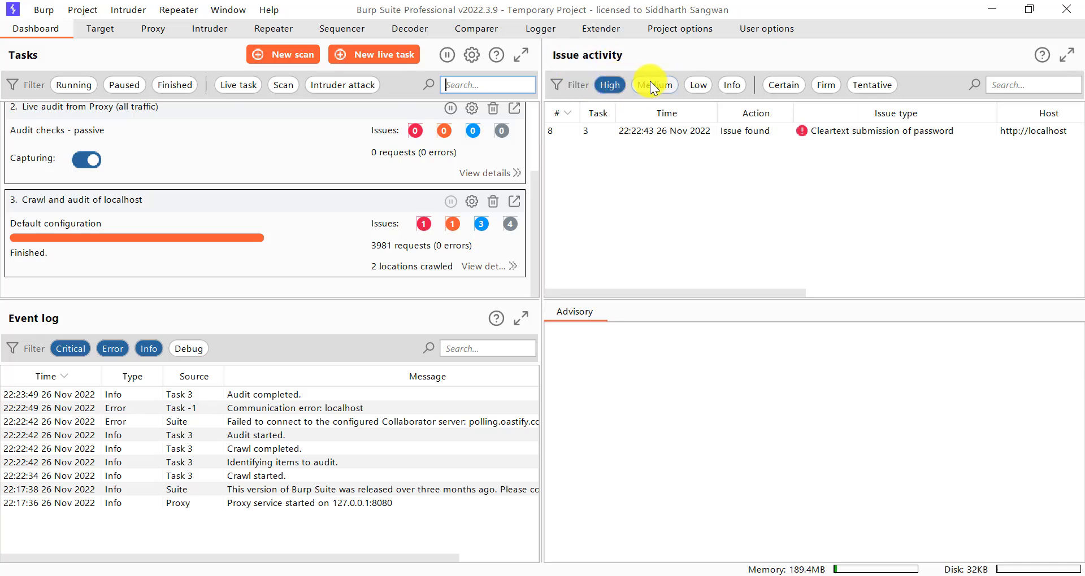
# Examine the "Cleartext submission of password" issue's host, path and advisory details.
pyautogui.click(692, 132)
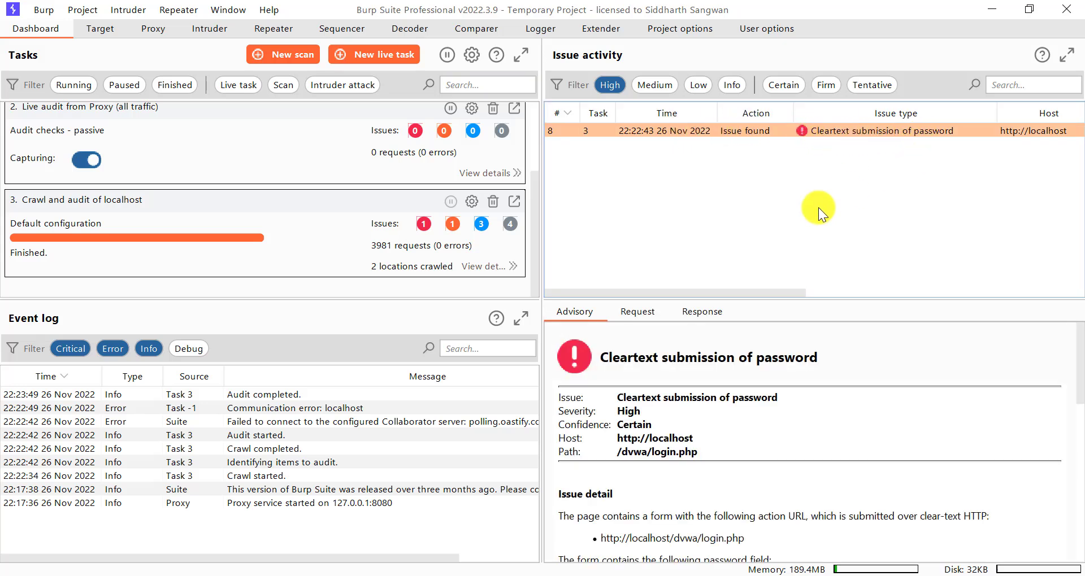
pyautogui.hscroll(10, 817, 208)
pyautogui.hscroll(-2, 741, 179)
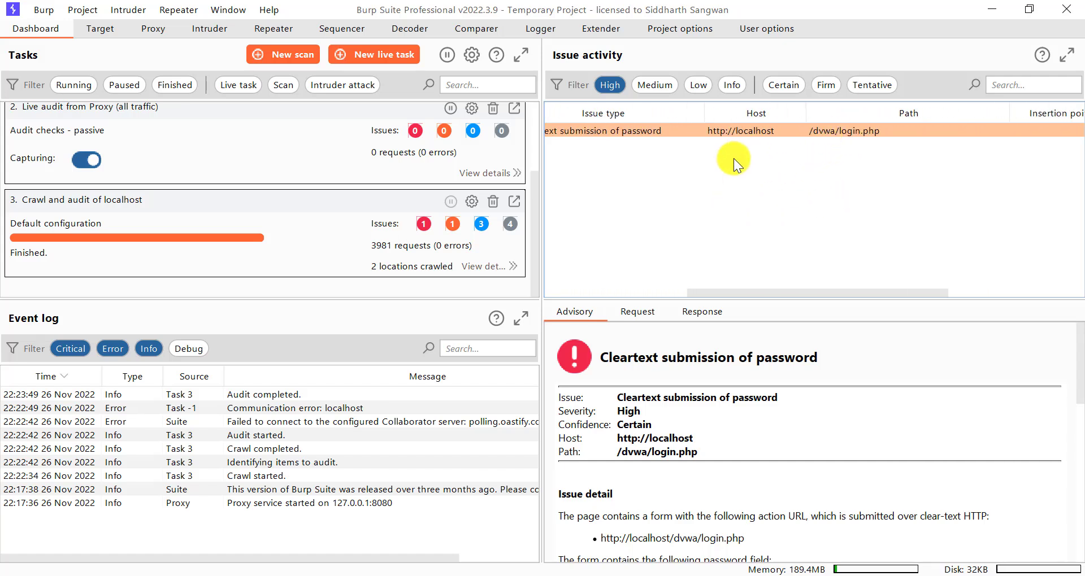
pyautogui.hscroll(-10, 733, 158)
pyautogui.scroll(-3, 767, 361)
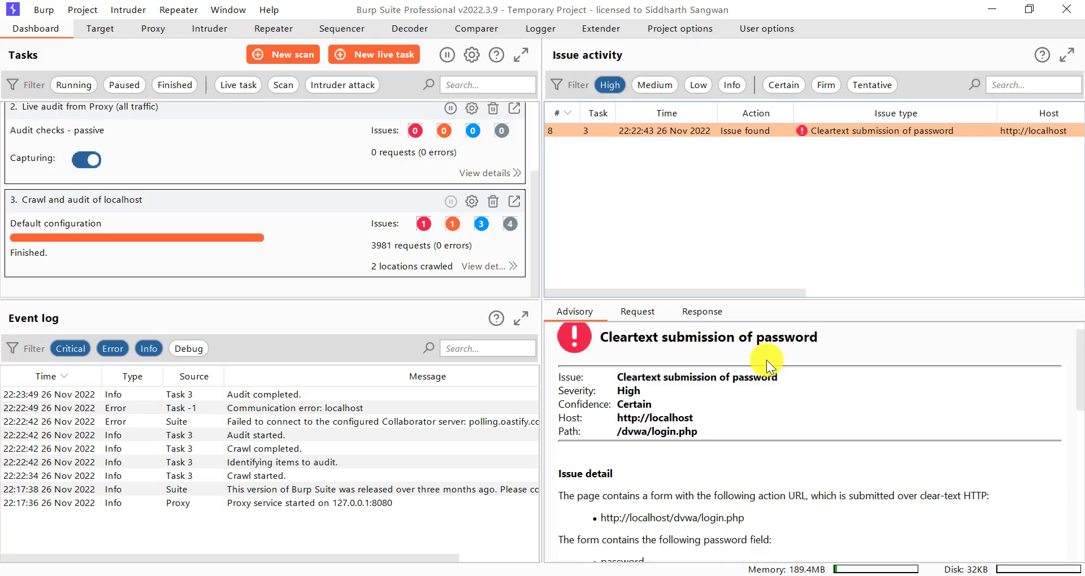
pyautogui.scroll(2, 766, 360)
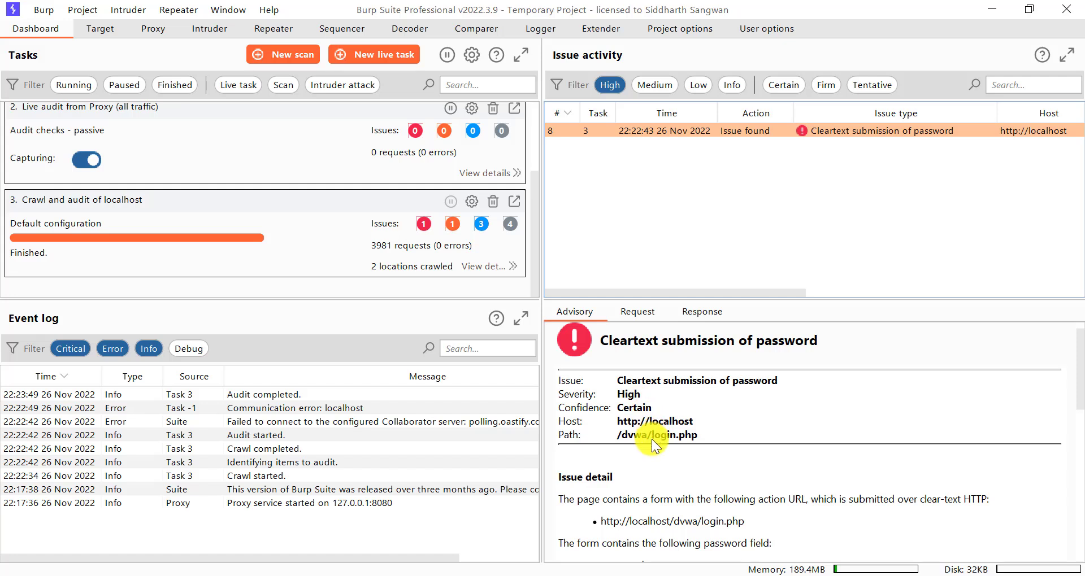
pyautogui.scroll(-3, 651, 439)
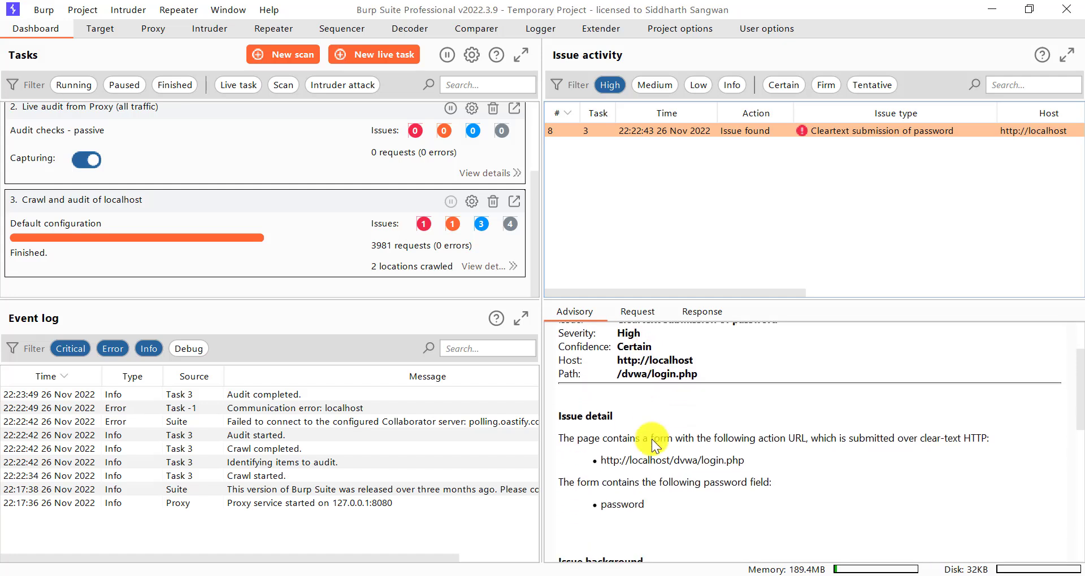
pyautogui.scroll(-1, 652, 439)
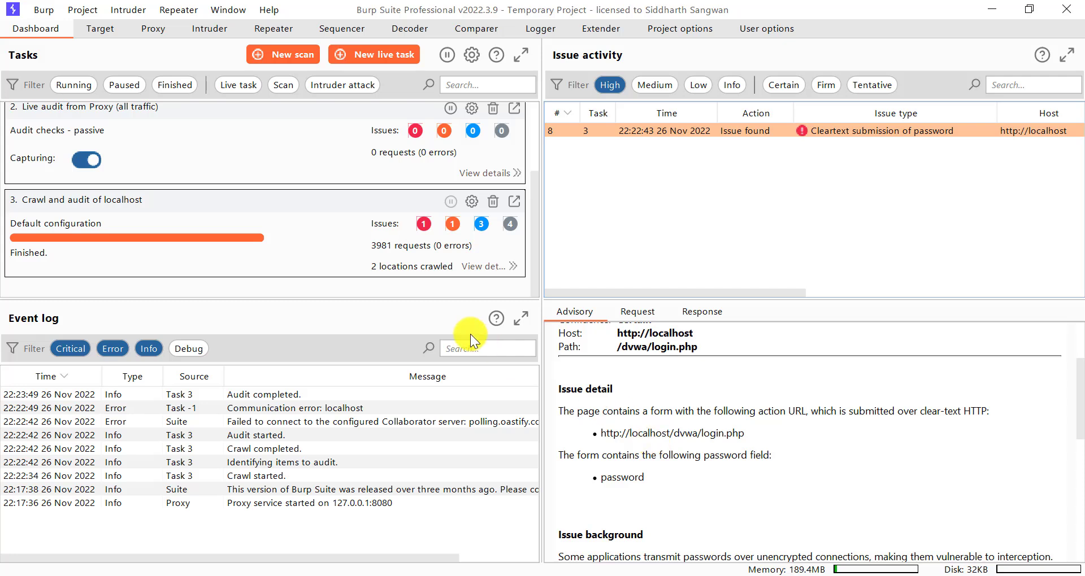
# Include Medium severity in the issue activity and examine the "TLS certificate" issue's host, path, severity and advisory.
pyautogui.click(652, 83)
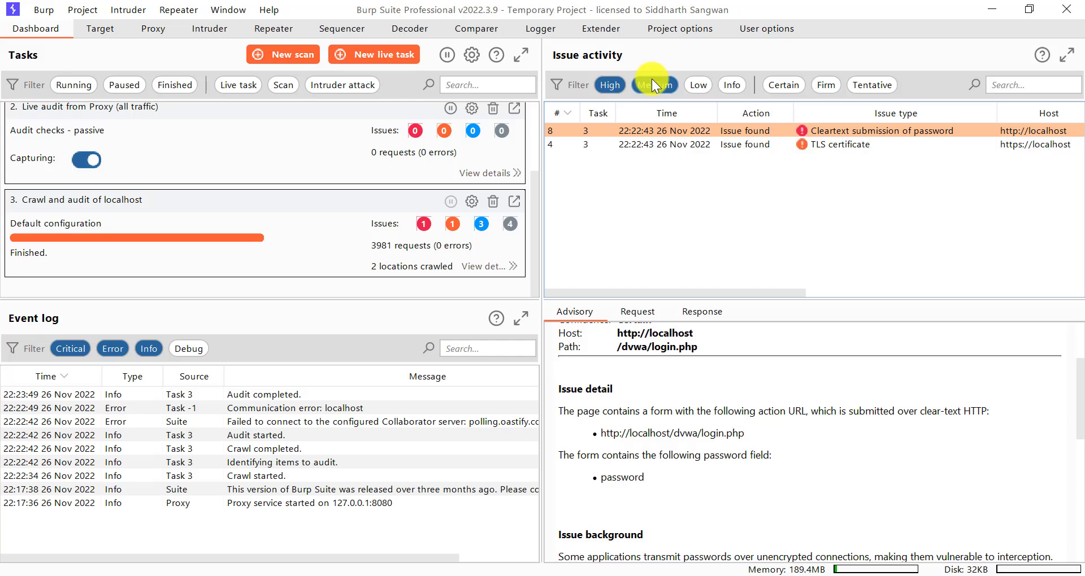
pyautogui.click(682, 147)
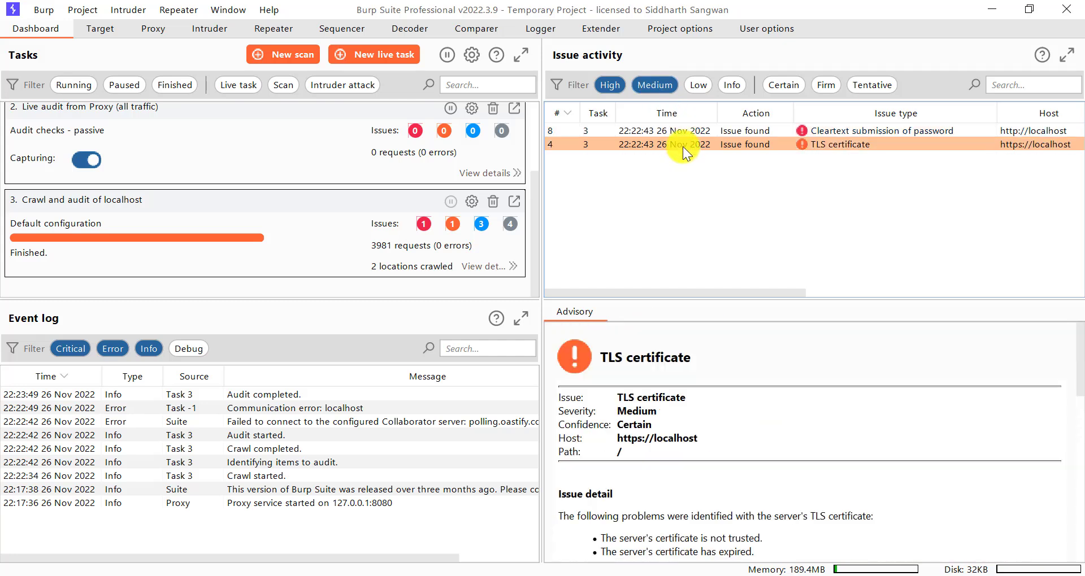
pyautogui.hscroll(8, 682, 147)
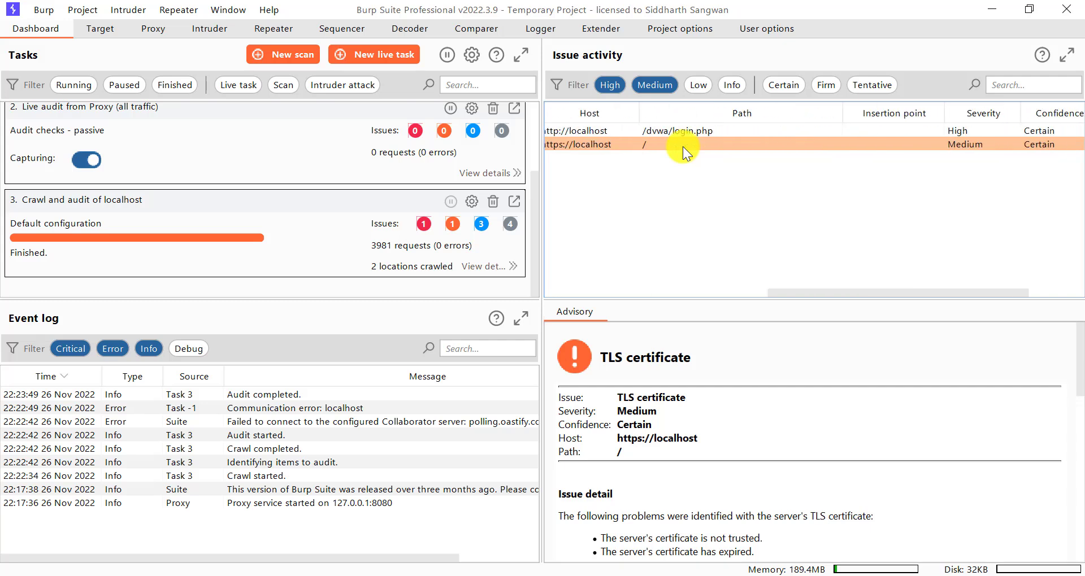
pyautogui.hscroll(-3, 682, 147)
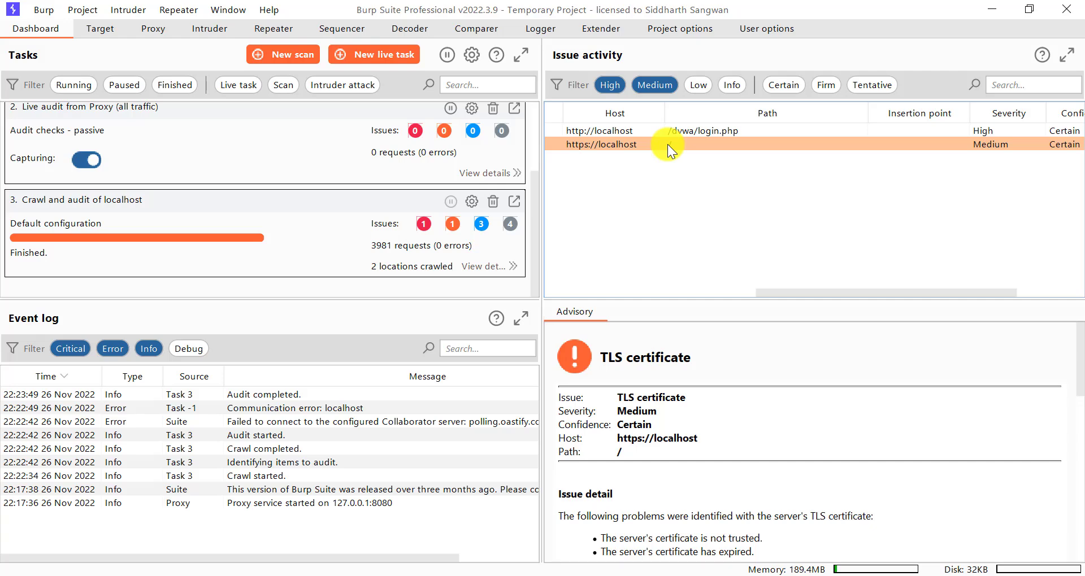
pyautogui.hscroll(-5, 667, 144)
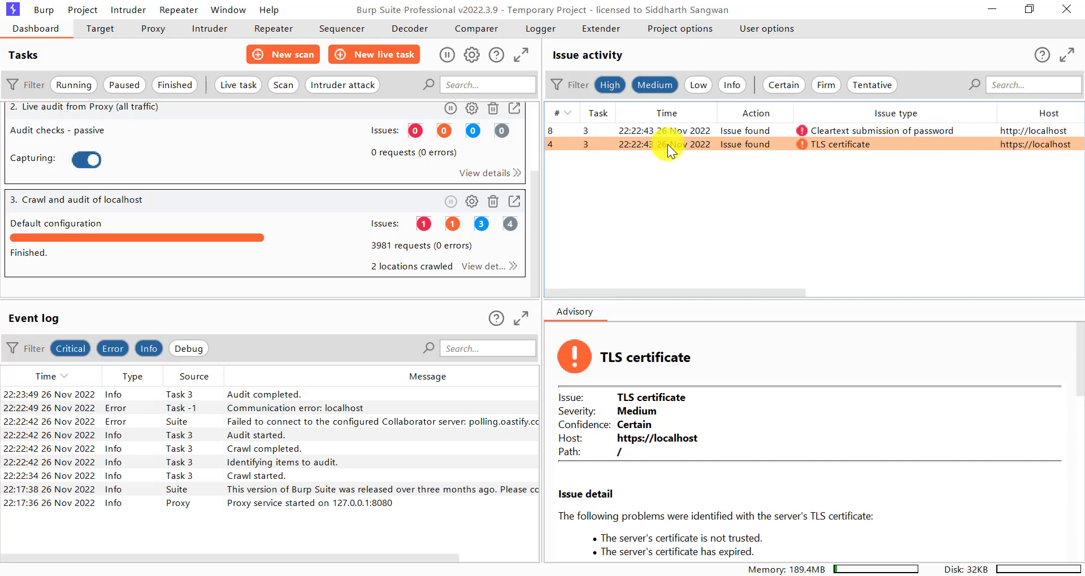
pyautogui.scroll(-10, 618, 424)
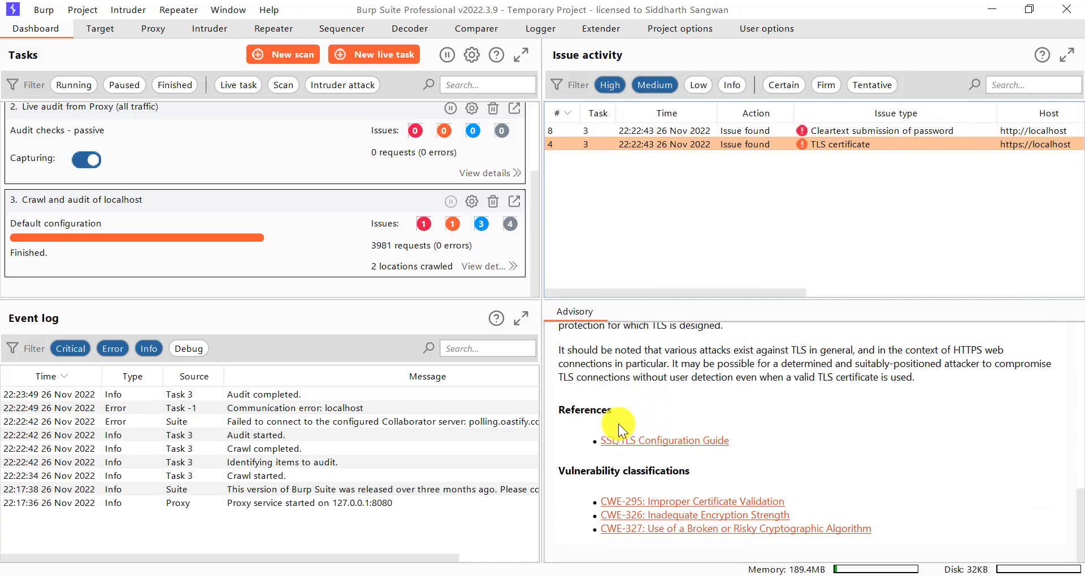
pyautogui.scroll(7, 618, 425)
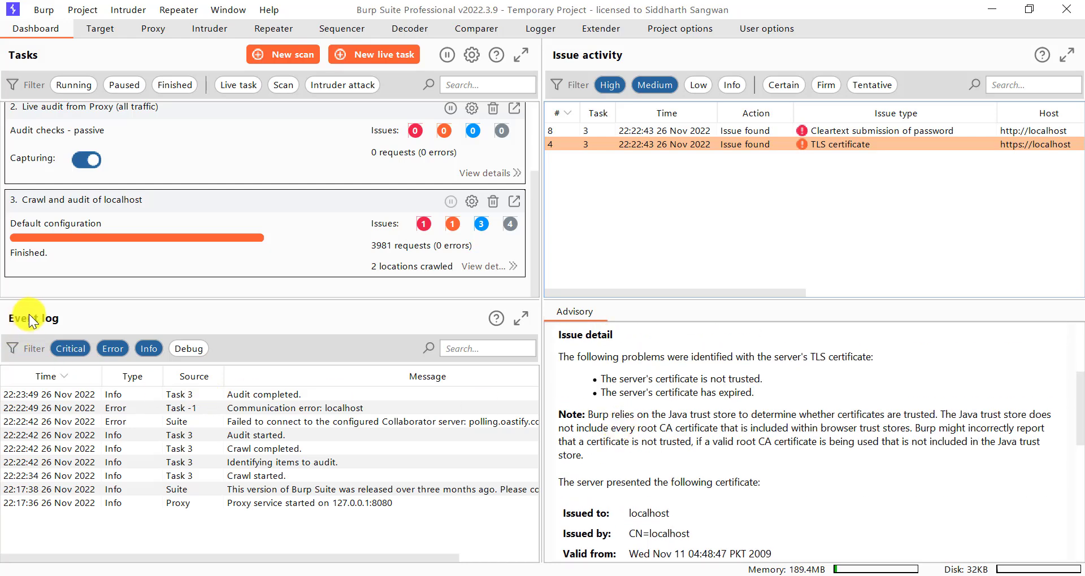
# Hide the Info entries in the event log, leaving only the Critical and Error types selected.
pyautogui.click(147, 349)
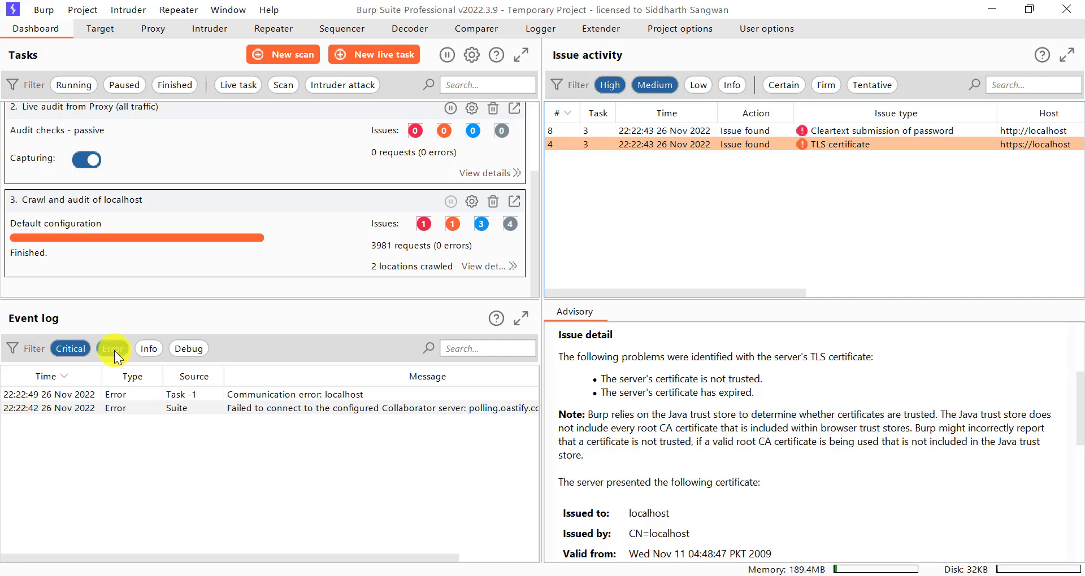
pyautogui.click(115, 349)
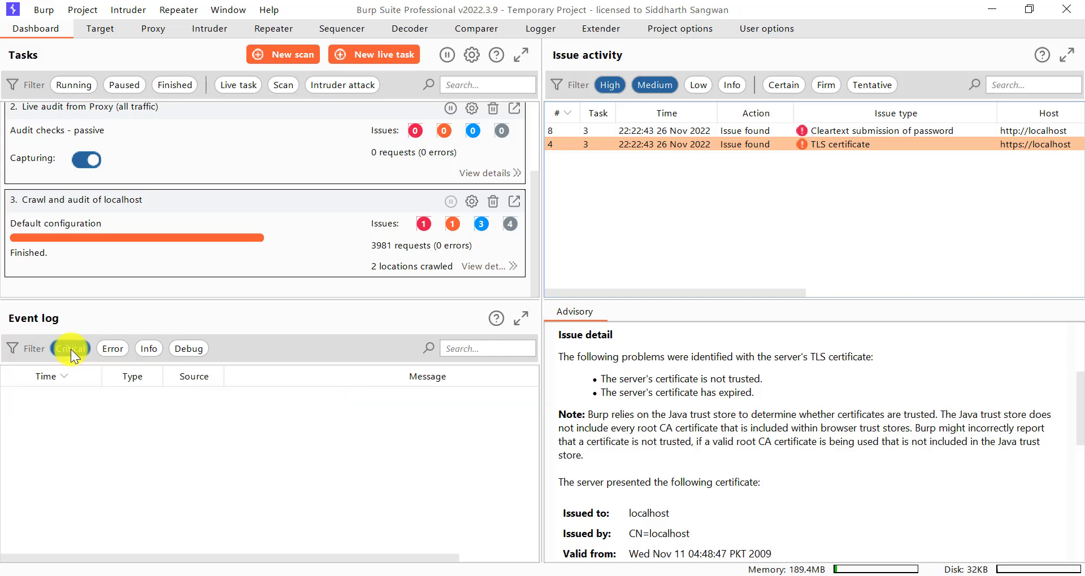
pyautogui.click(110, 349)
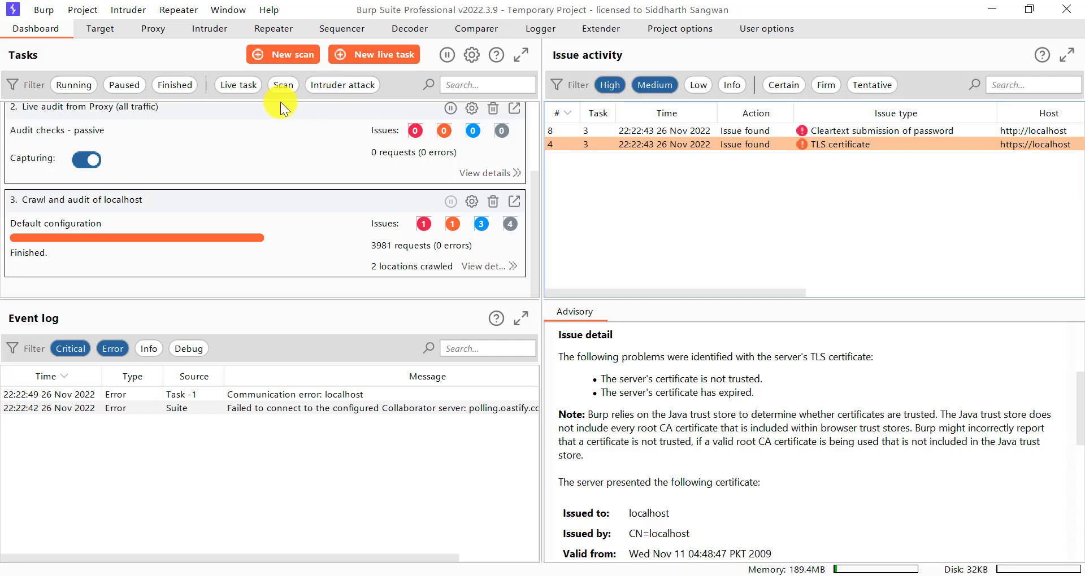
# Compare the "Cleartext submission of password" and "TLS certificate" issues, and briefly include Low severity issues in the list.
pyautogui.scroll(3, 298, 137)
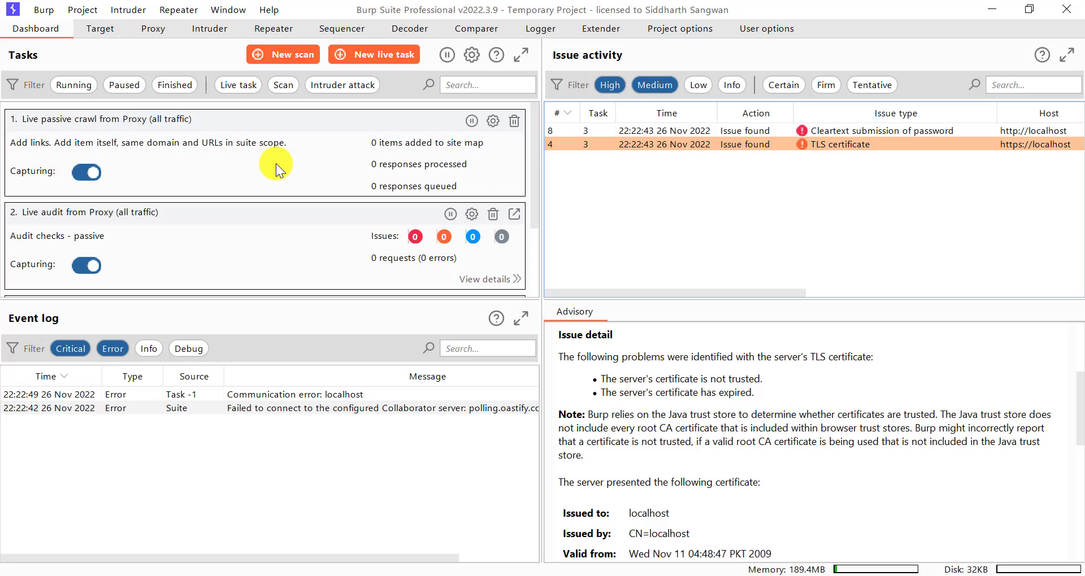
pyautogui.click(679, 130)
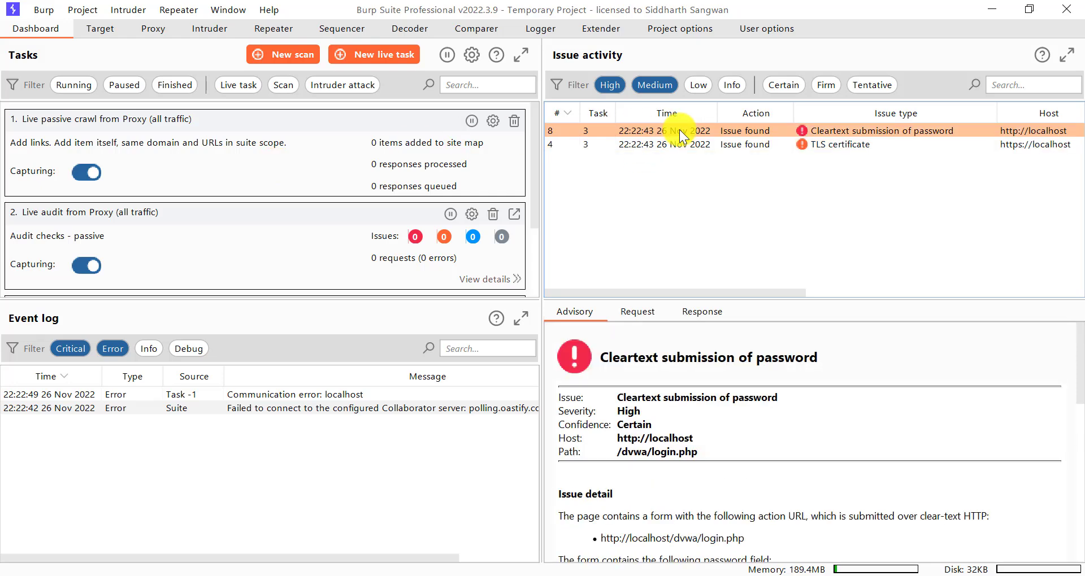
pyautogui.click(679, 143)
pyautogui.click(693, 89)
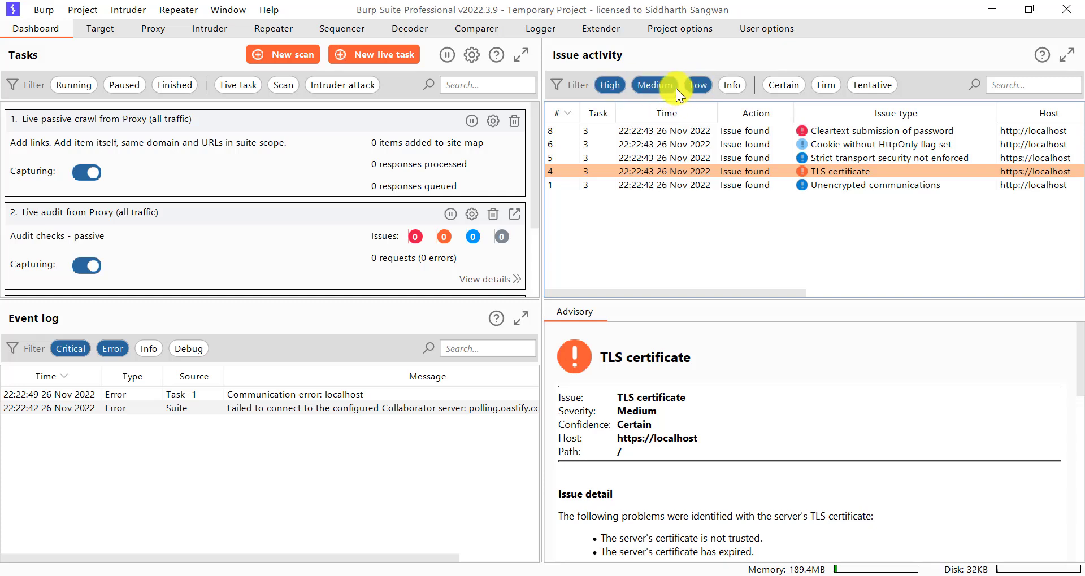
pyautogui.click(698, 85)
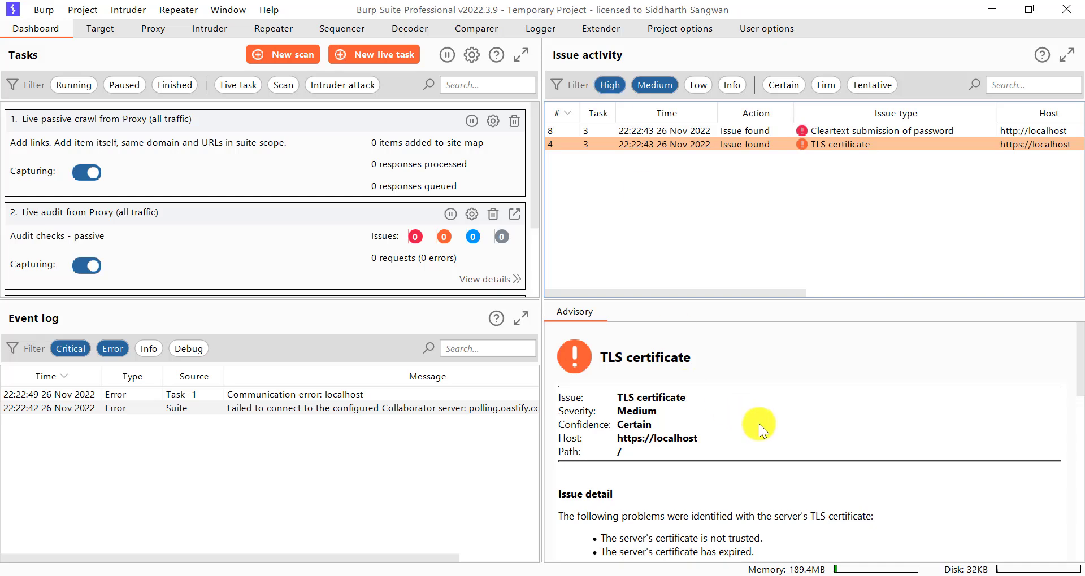
# Read the "TLS certificate" advisory, covering the issue detail, background, references and vulnerability classifications.
pyautogui.scroll(-3, 759, 424)
pyautogui.scroll(2, 759, 424)
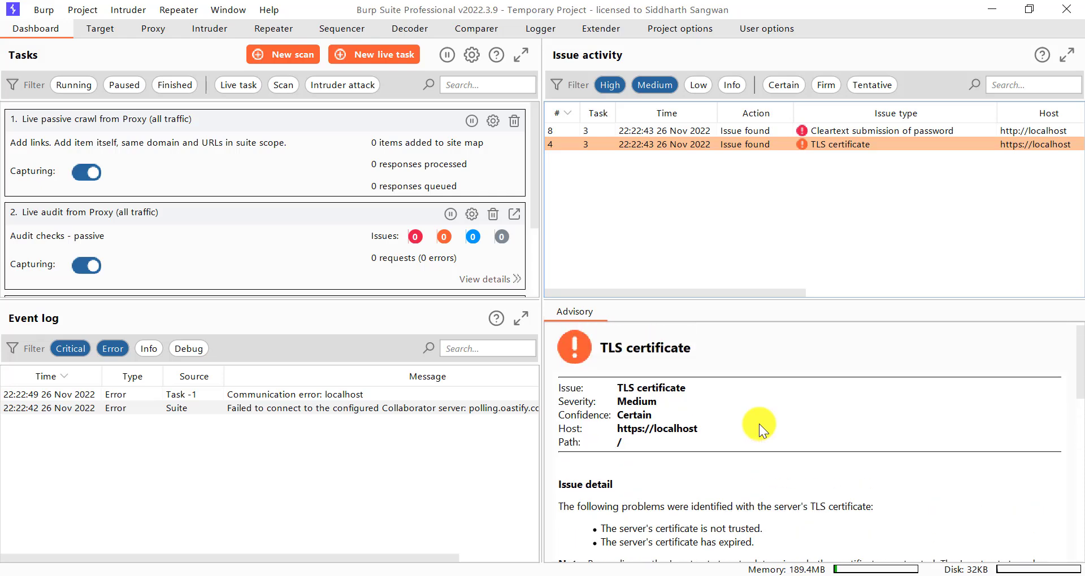
pyautogui.scroll(-1, 758, 423)
pyautogui.scroll(1, 758, 424)
pyautogui.scroll(-5, 758, 424)
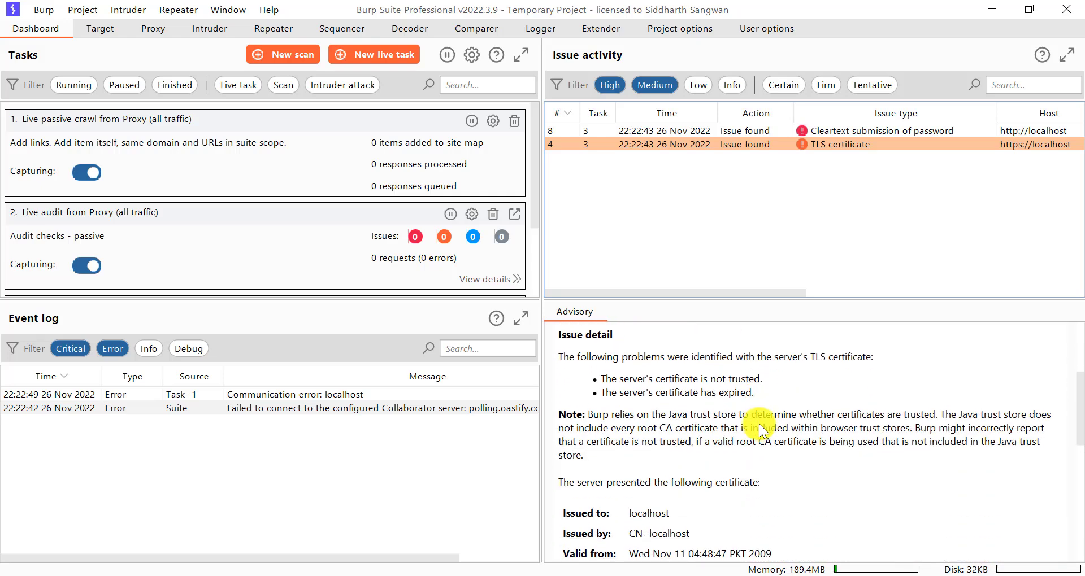
pyautogui.scroll(-6, 759, 424)
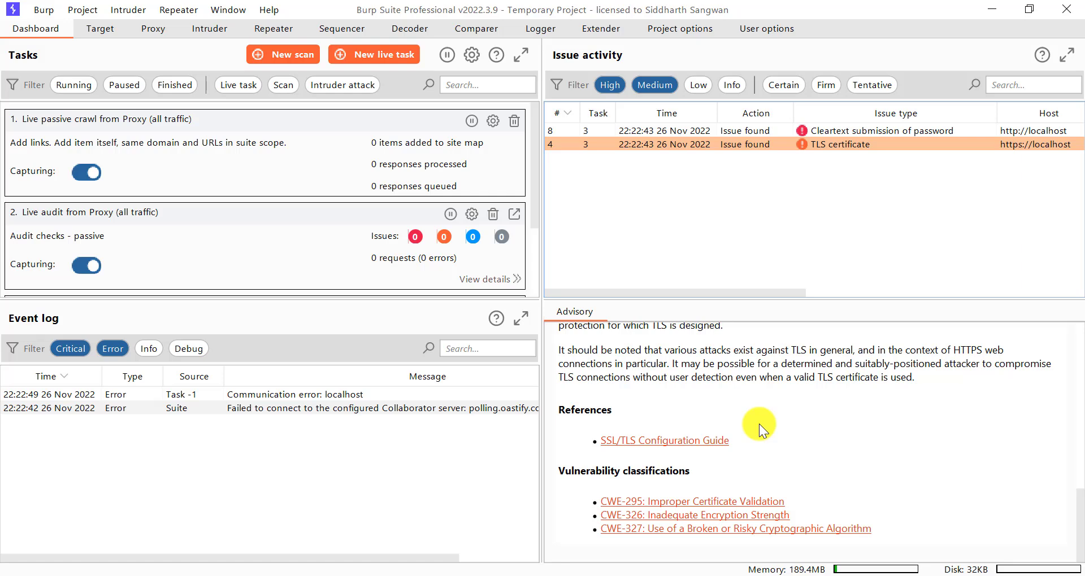
pyautogui.scroll(6, 759, 424)
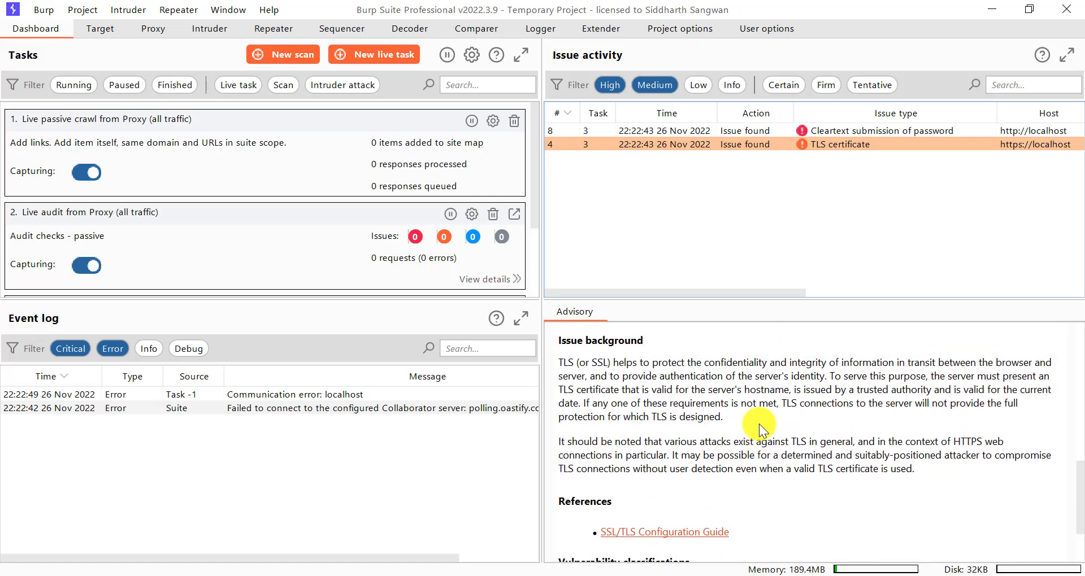
pyautogui.scroll(4, 759, 424)
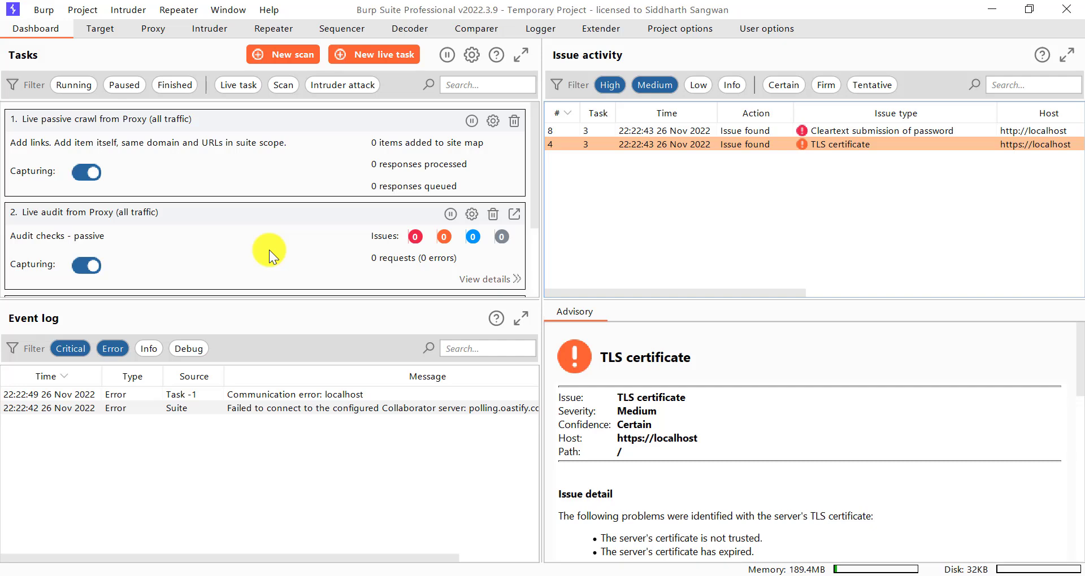
# Review the dashboard's scan tasks, check the target scope settings, and return to the dashboard.
pyautogui.scroll(-3, 269, 250)
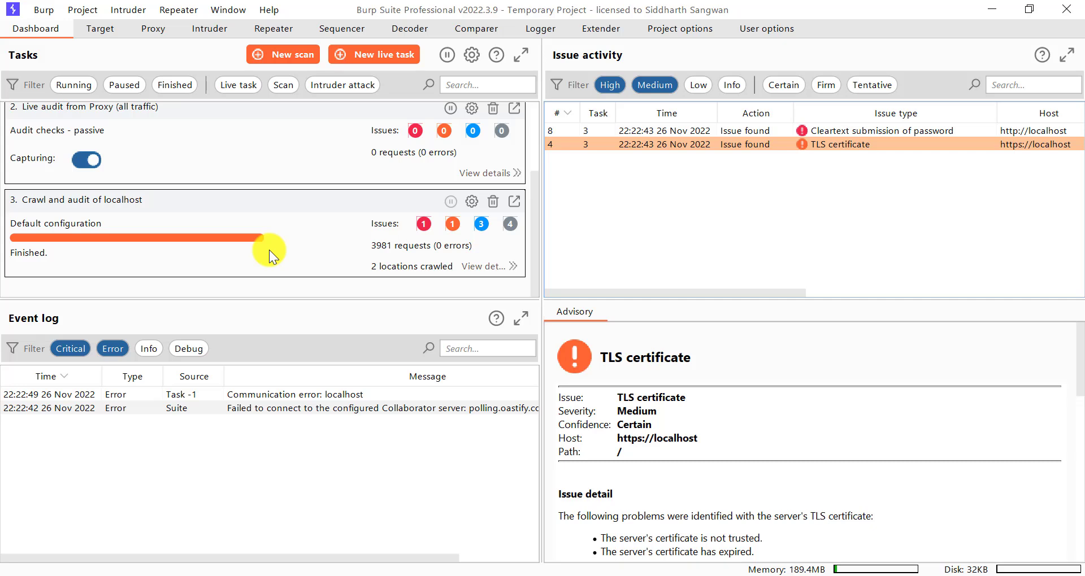
pyautogui.scroll(3, 252, 186)
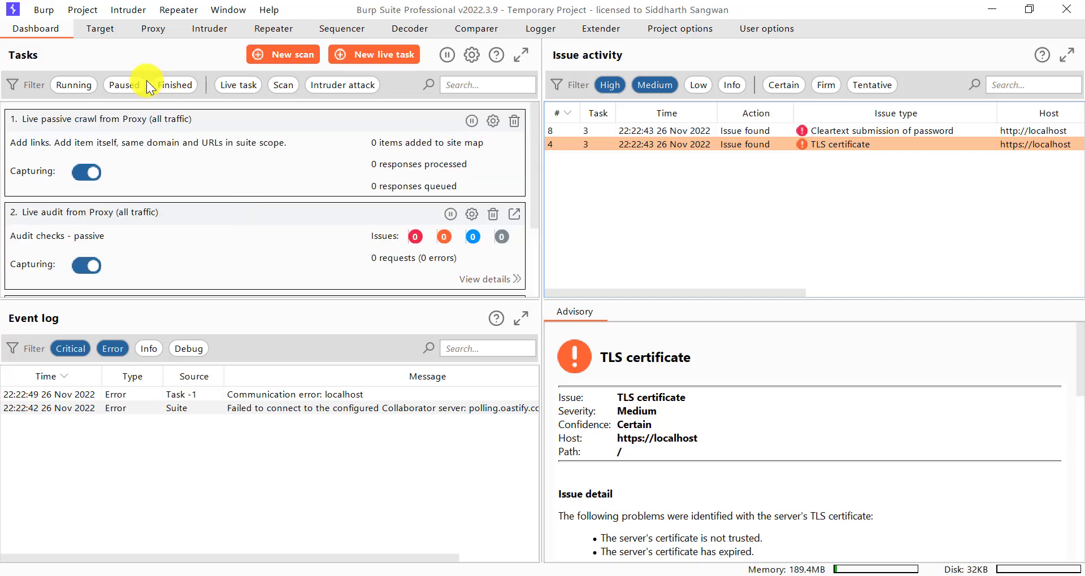
pyautogui.click(97, 30)
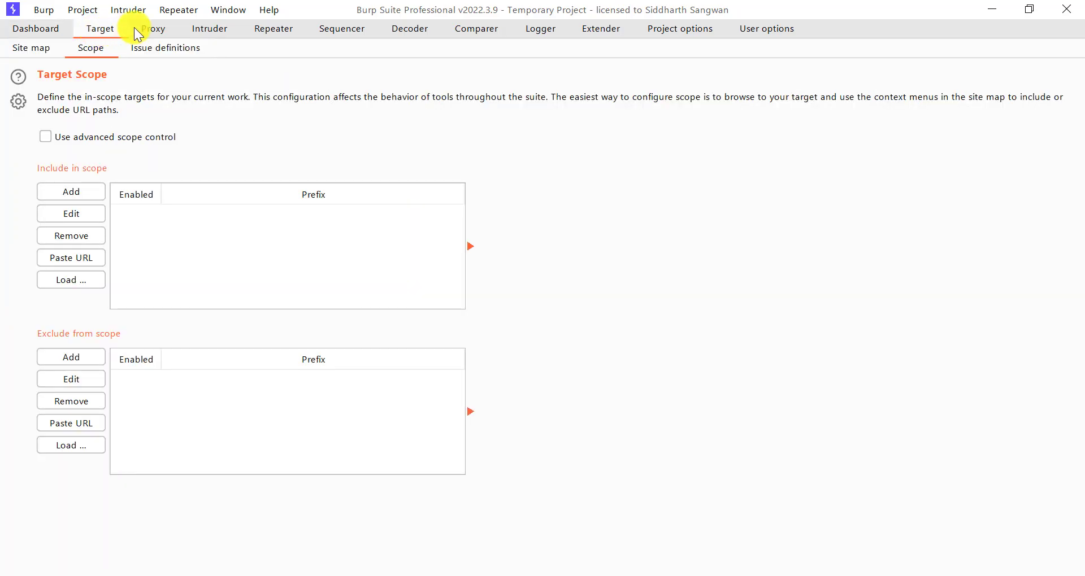
pyautogui.click(152, 30)
pyautogui.click(109, 28)
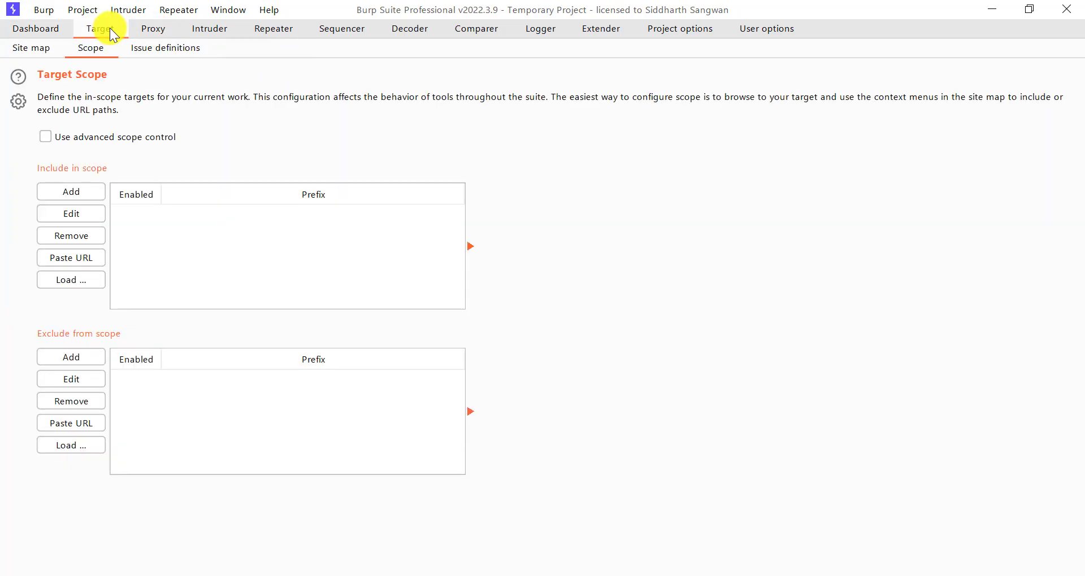
pyautogui.click(34, 28)
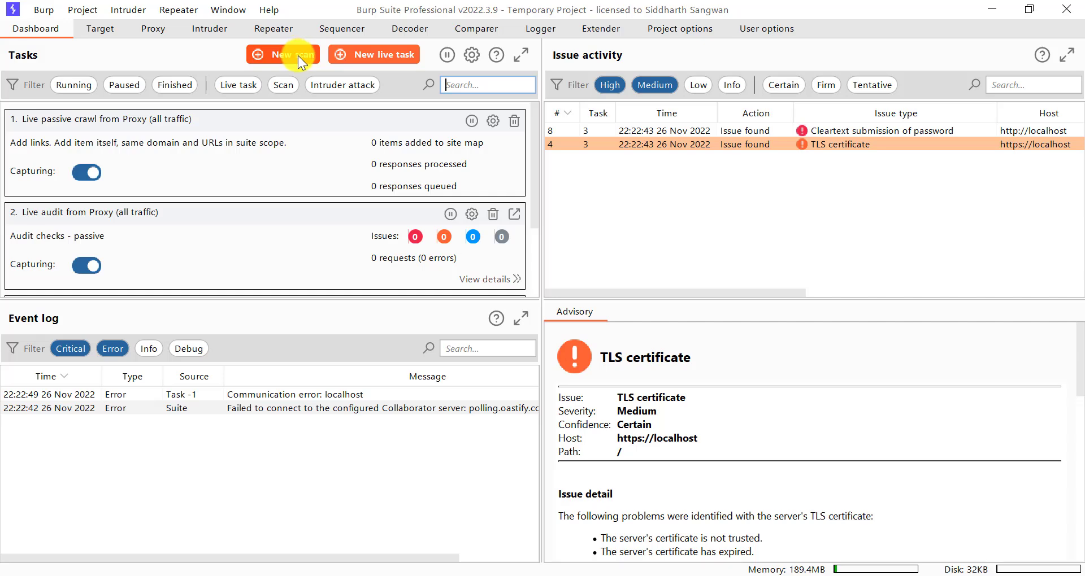
# View the target's site map and scope settings, and return to the dashboard.
pyautogui.click(84, 26)
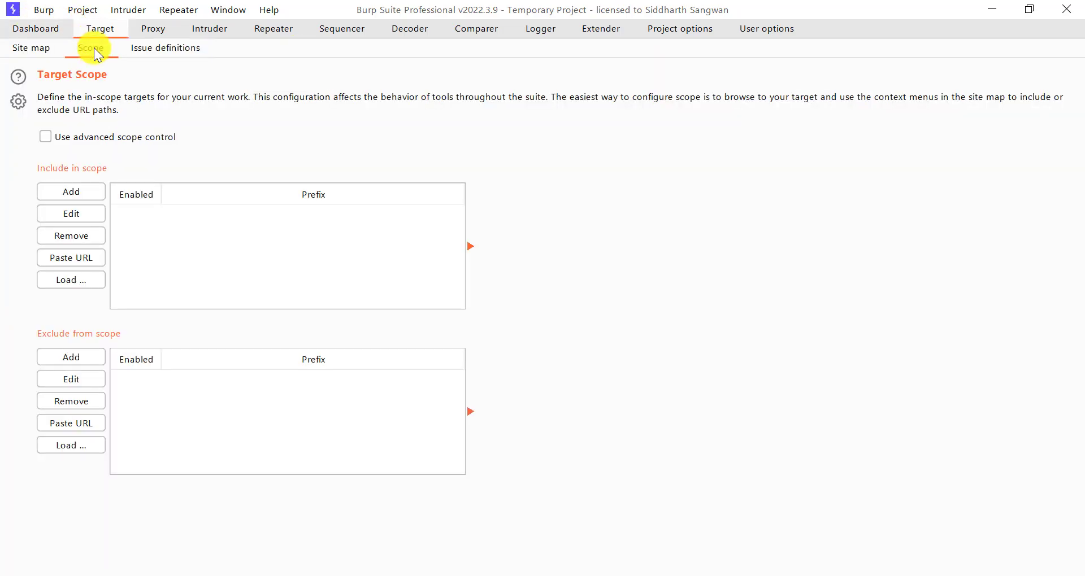
pyautogui.click(32, 51)
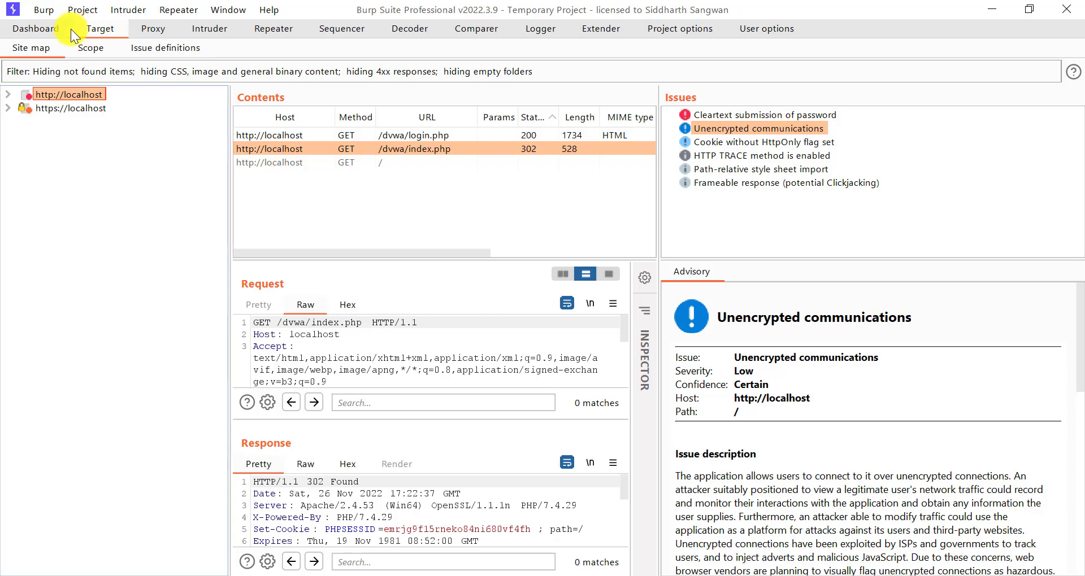
pyautogui.click(91, 50)
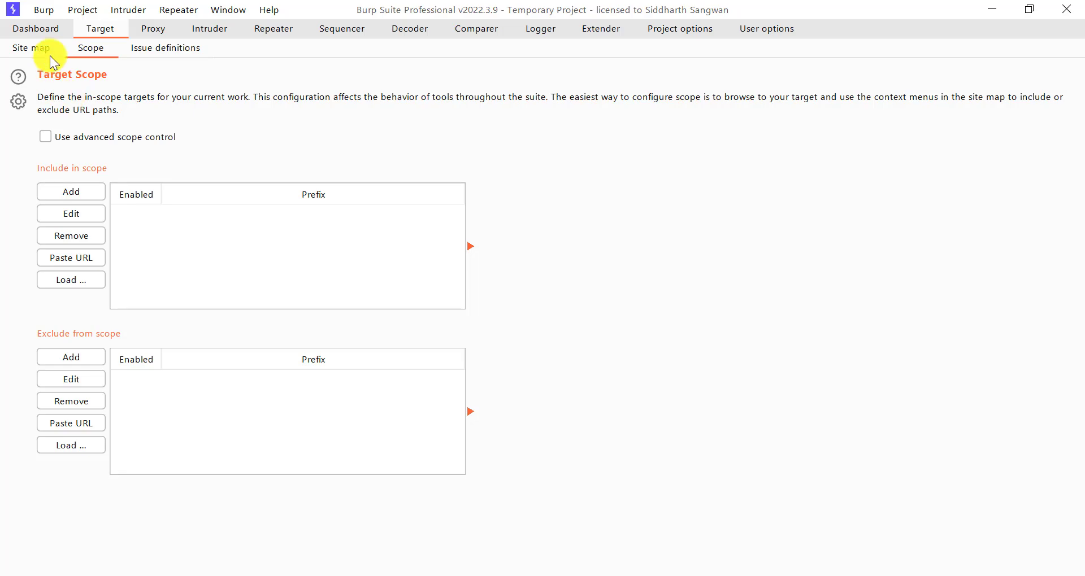
pyautogui.click(35, 28)
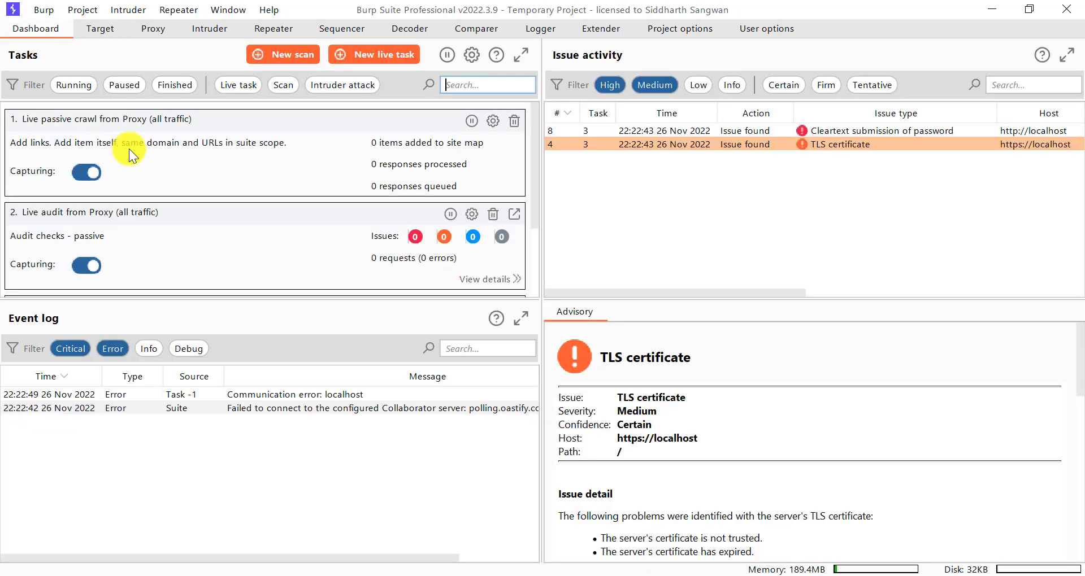
# Compare the localhost site map and its issues with the dashboard's issue activity.
pyautogui.click(96, 27)
pyautogui.click(30, 46)
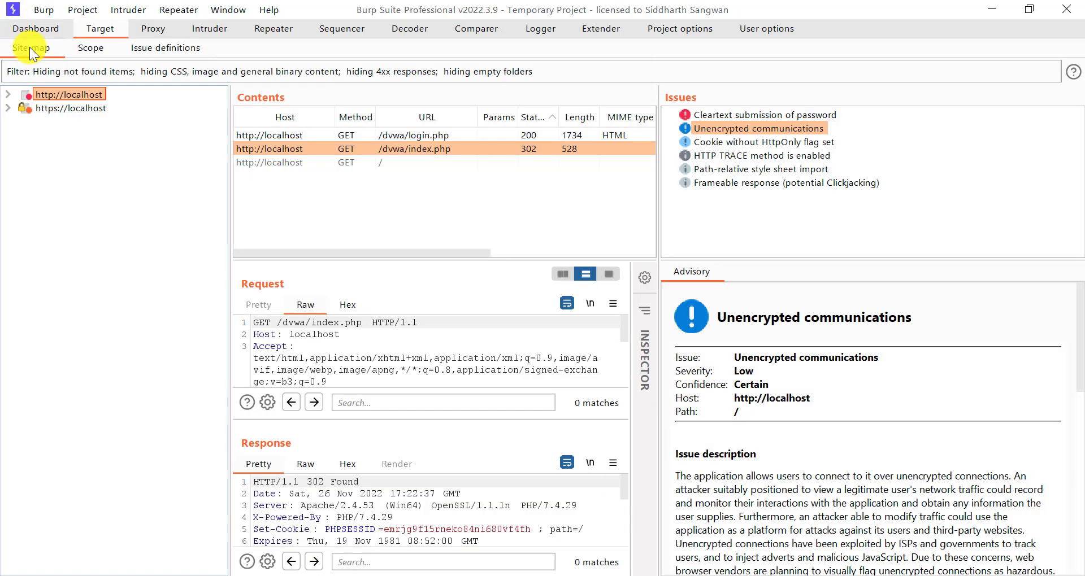
pyautogui.click(36, 31)
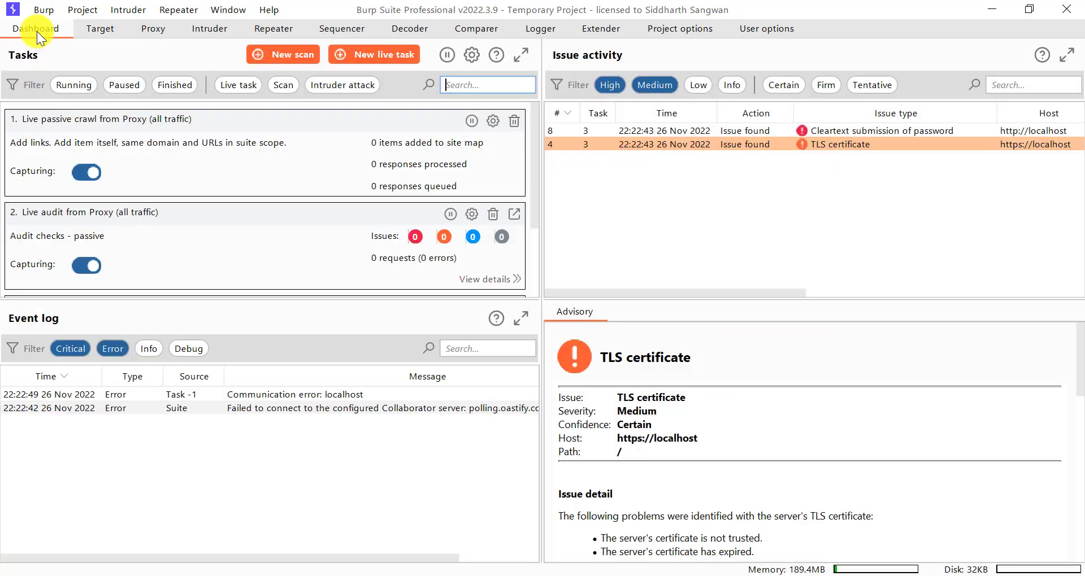
pyautogui.click(98, 26)
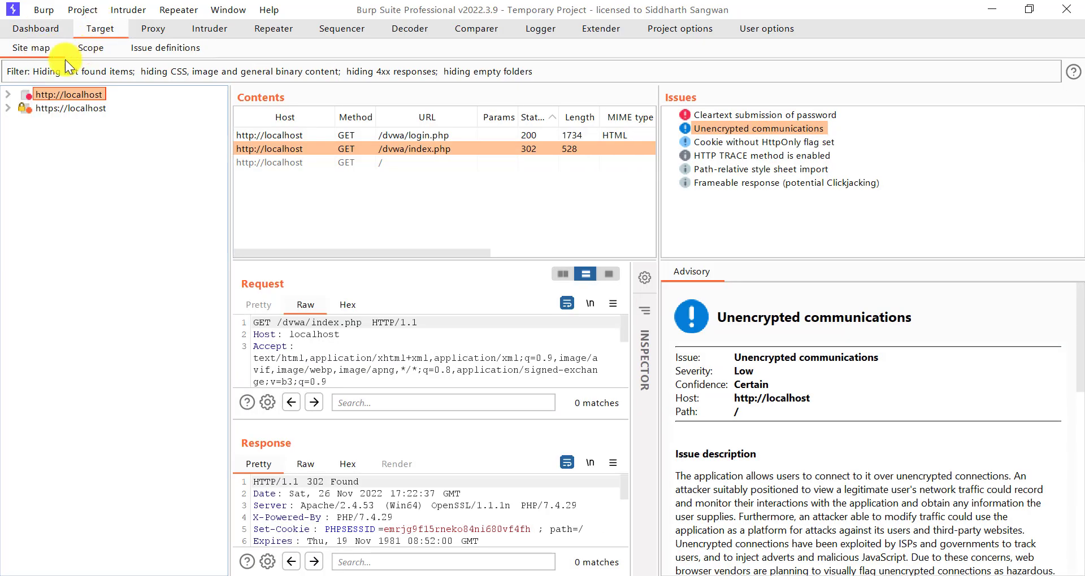
pyautogui.click(41, 31)
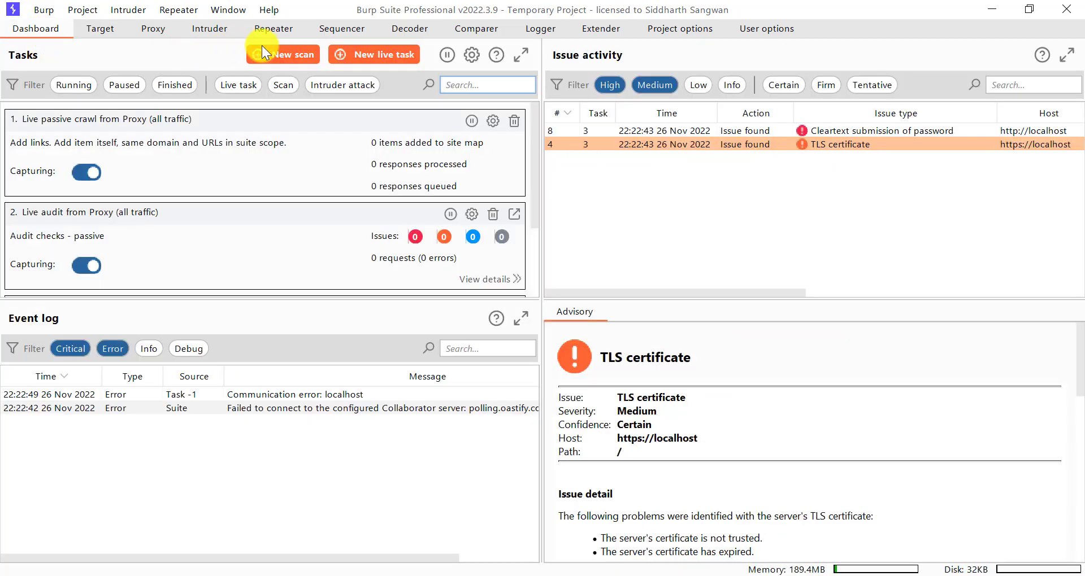
# View the target scope settings and the form for adding an in-scope URL prefix, and dismiss it without adding one.
pyautogui.click(106, 32)
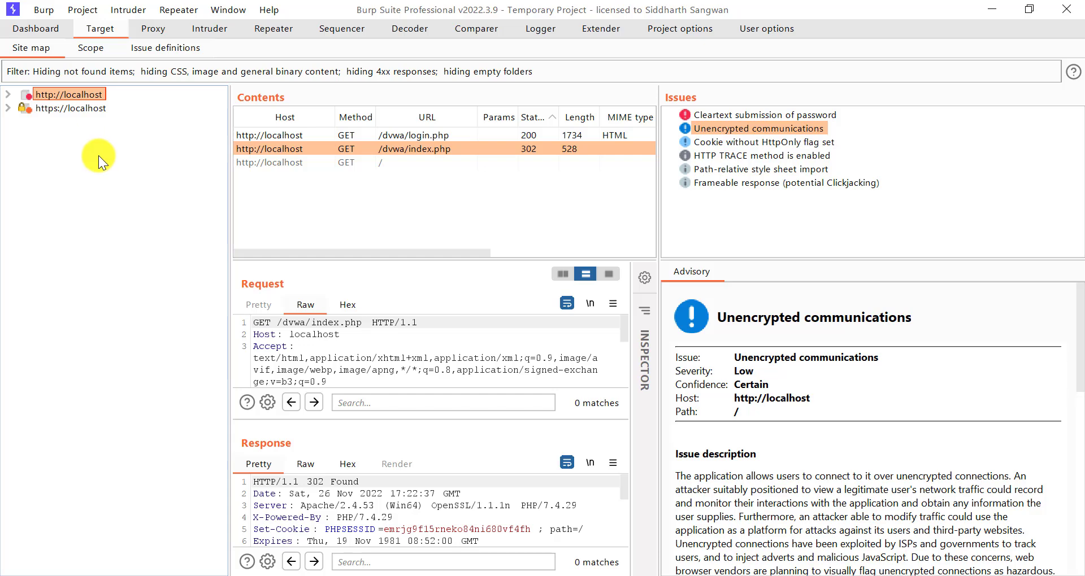
pyautogui.click(91, 50)
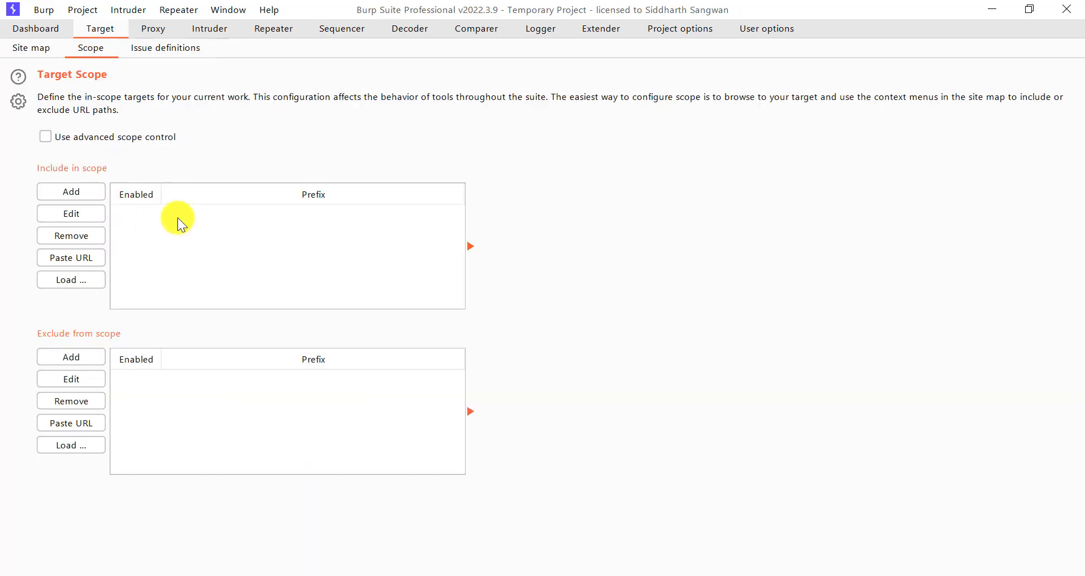
pyautogui.click(82, 190)
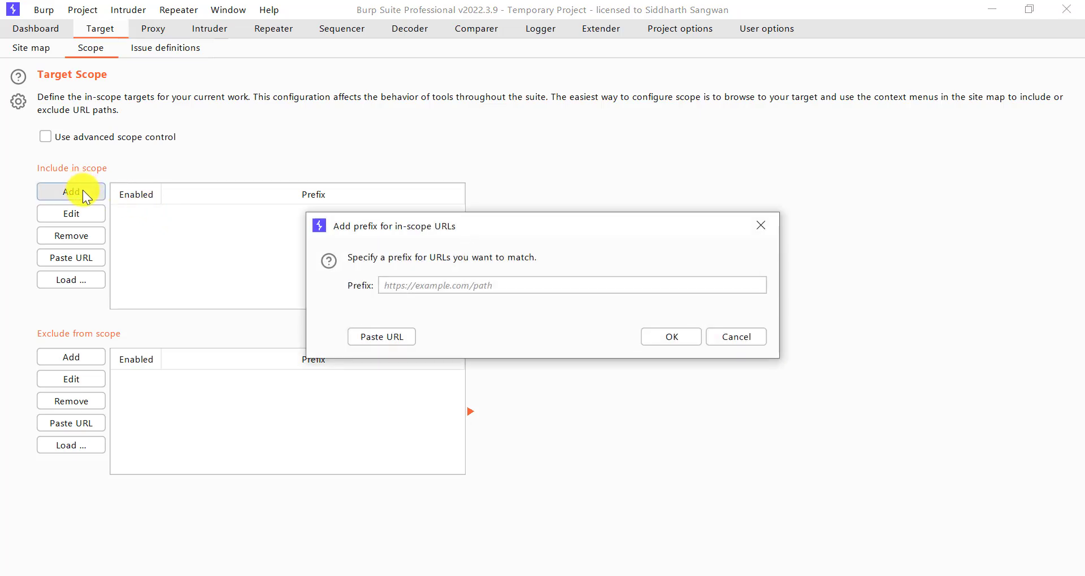
pyautogui.click(419, 284)
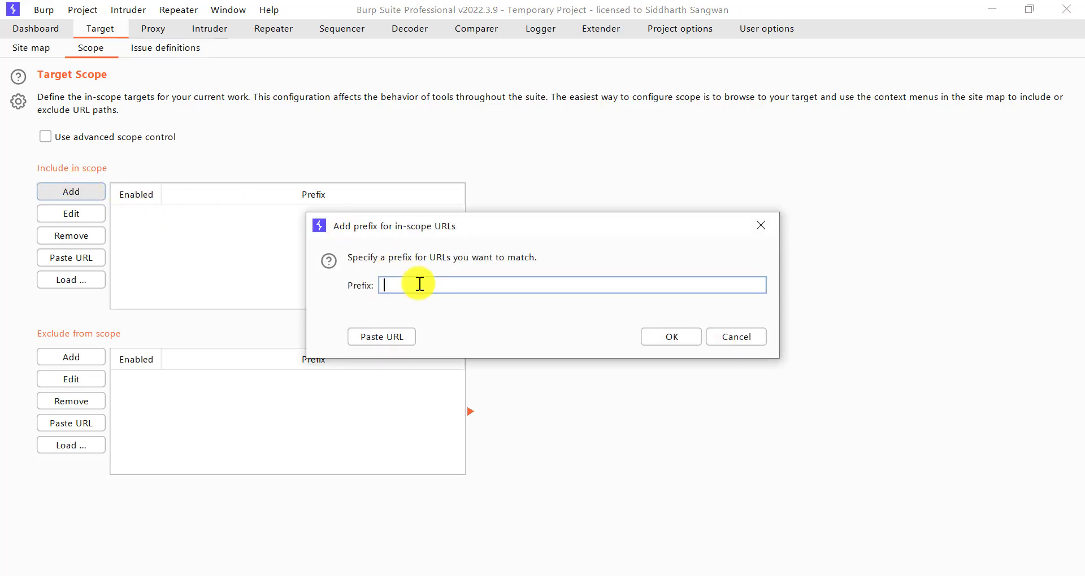
pyautogui.click(716, 336)
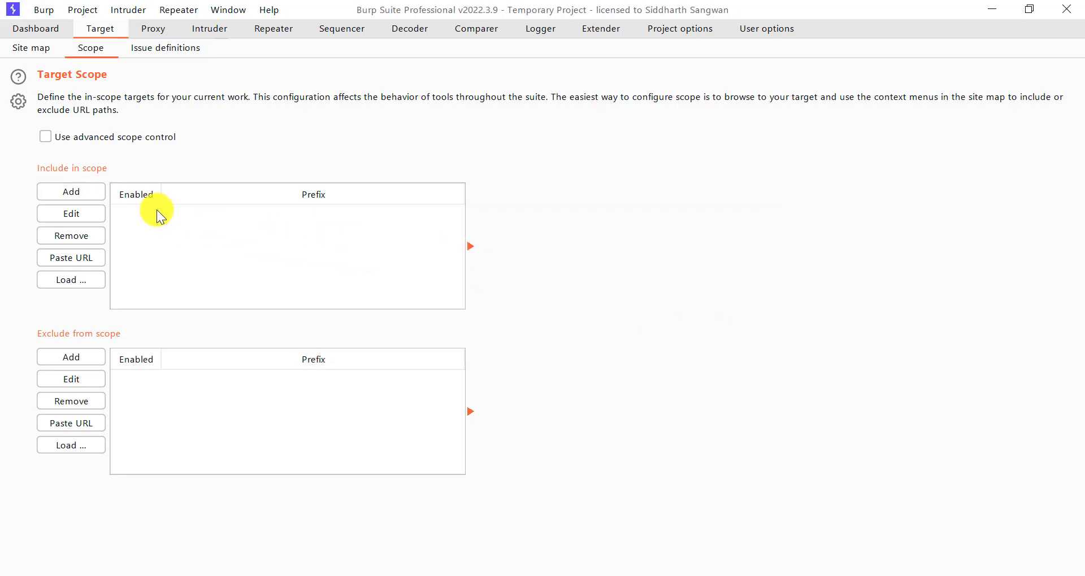
# Try to start a new crawl and audit scan from the dashboard without specifying a URL, and cancel the scan setup.
pyautogui.click(47, 34)
pyautogui.click(297, 55)
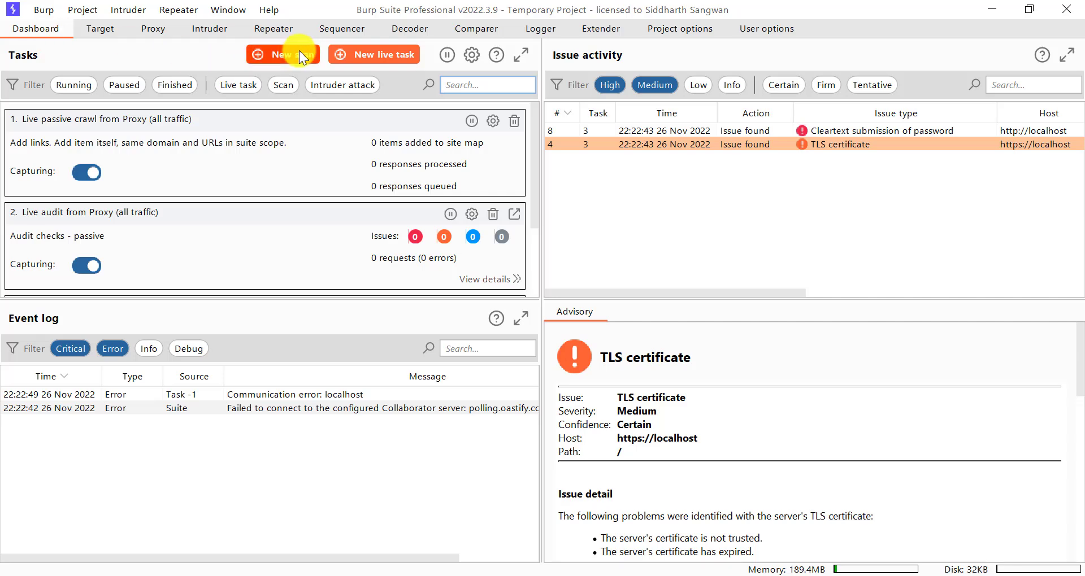
pyautogui.click(404, 217)
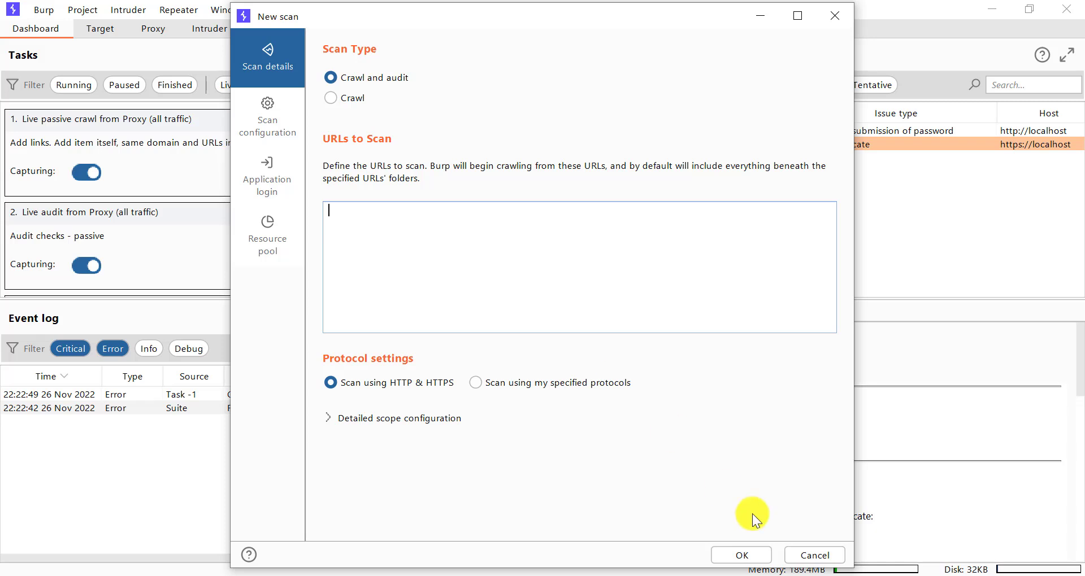
pyautogui.click(741, 555)
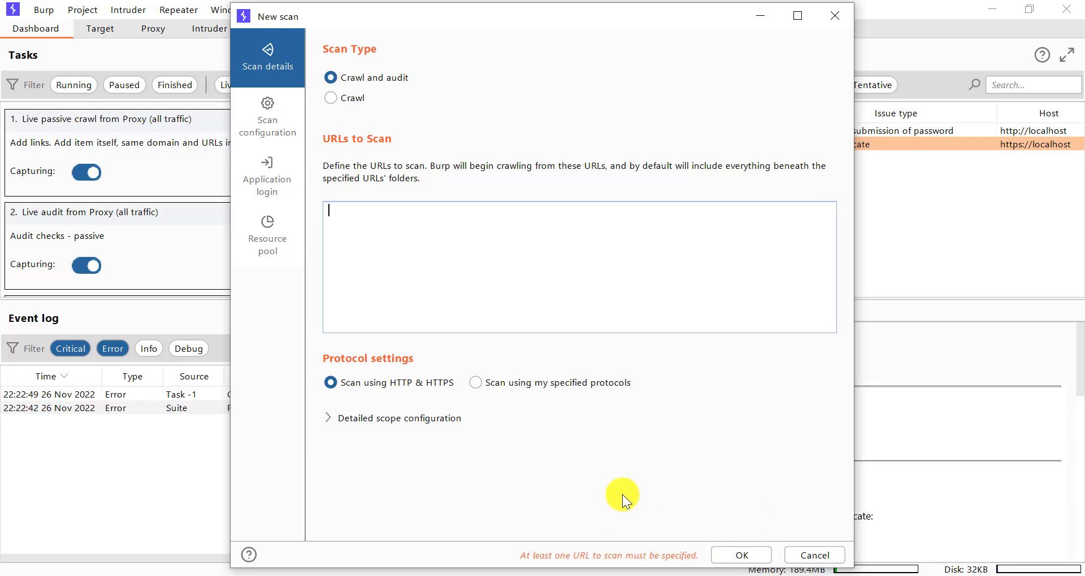
pyautogui.click(820, 555)
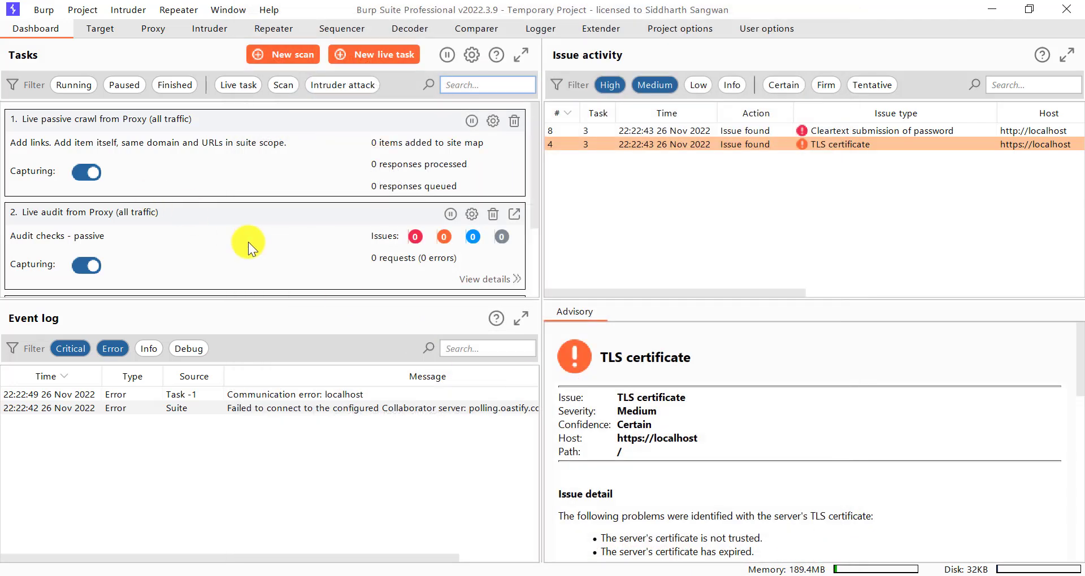
# Look over the target scope, the Intruder payload positions and the Proxy HTTP history, ending on the HTTP history.
pyautogui.click(104, 25)
pyautogui.click(150, 30)
pyautogui.click(98, 28)
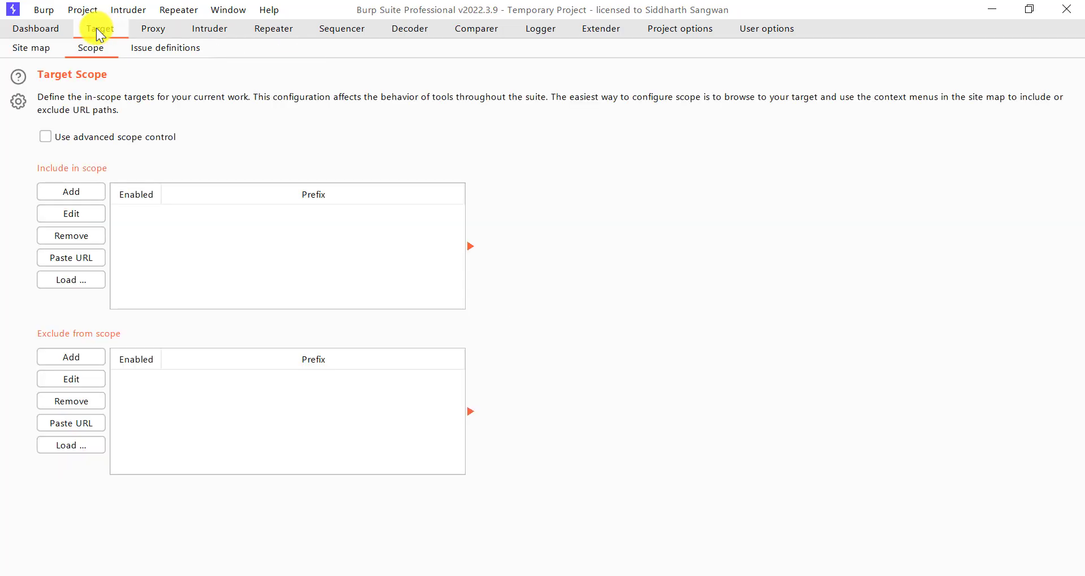
pyautogui.click(56, 28)
pyautogui.click(105, 29)
pyautogui.click(141, 28)
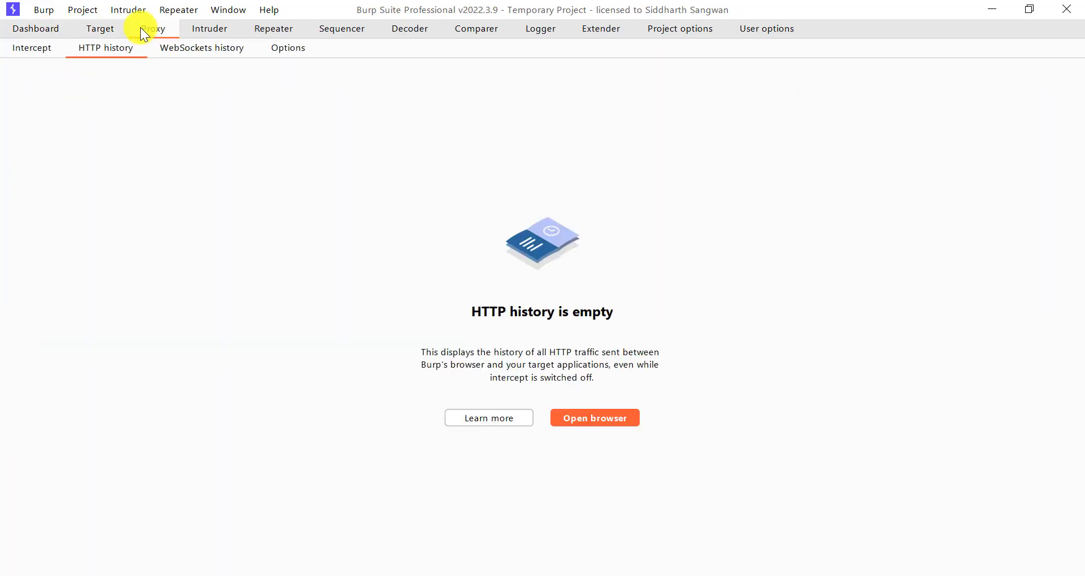
pyautogui.click(200, 26)
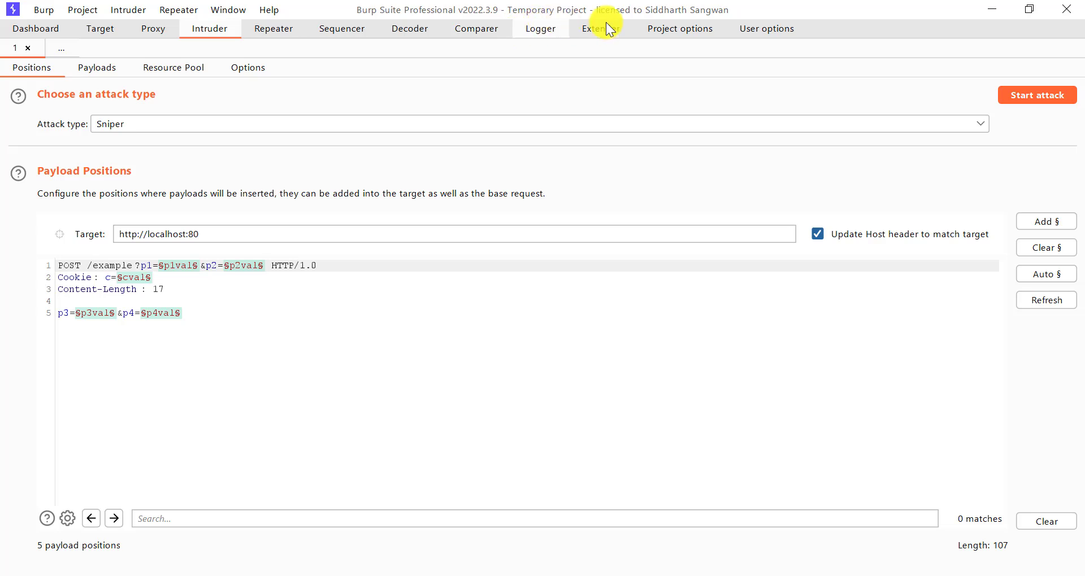
pyautogui.click(151, 32)
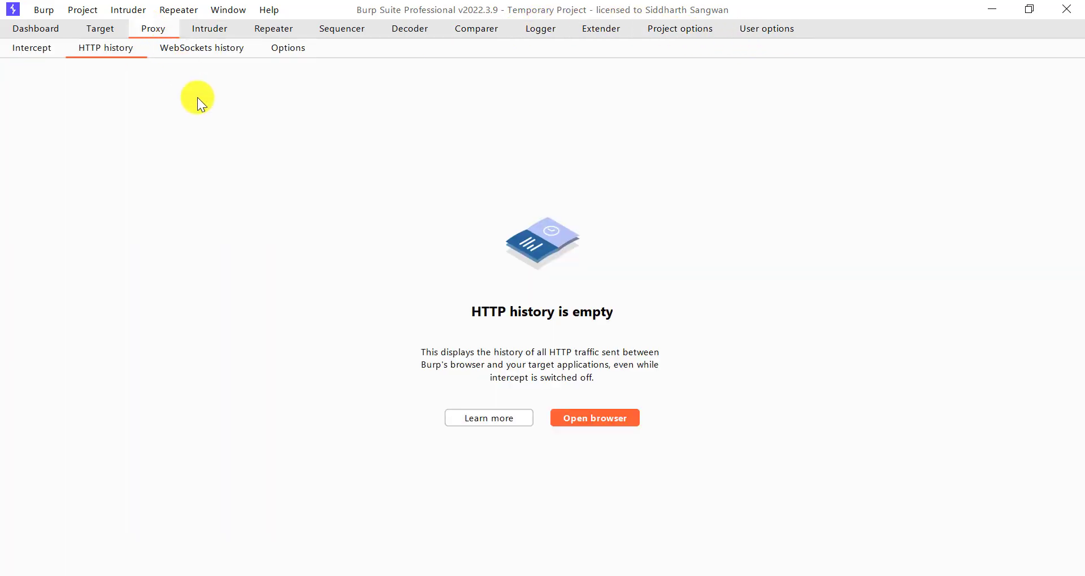